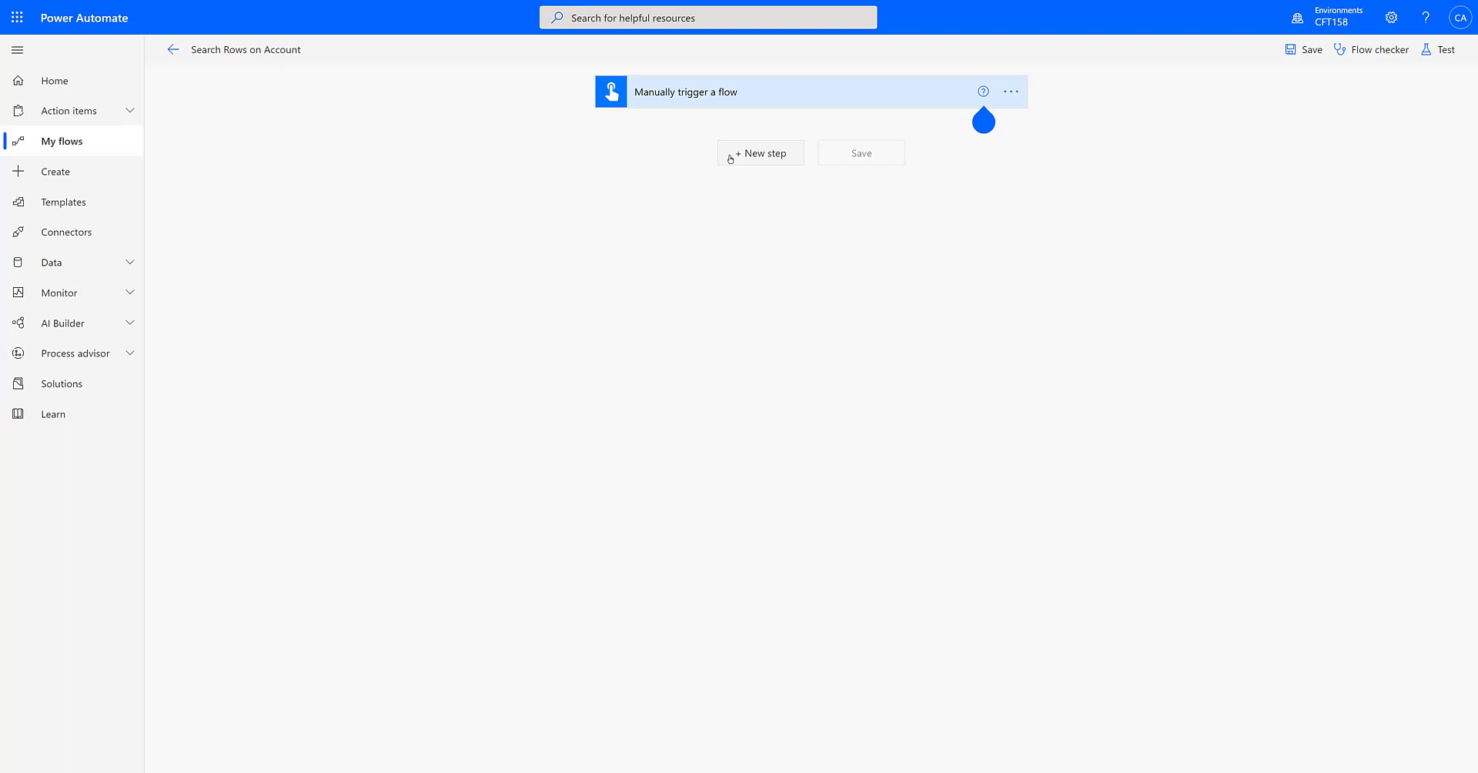
Step: Add the Microsoft Dataverse action Search rows (preview) as a new step after the manual trigger
left_click(730, 159)
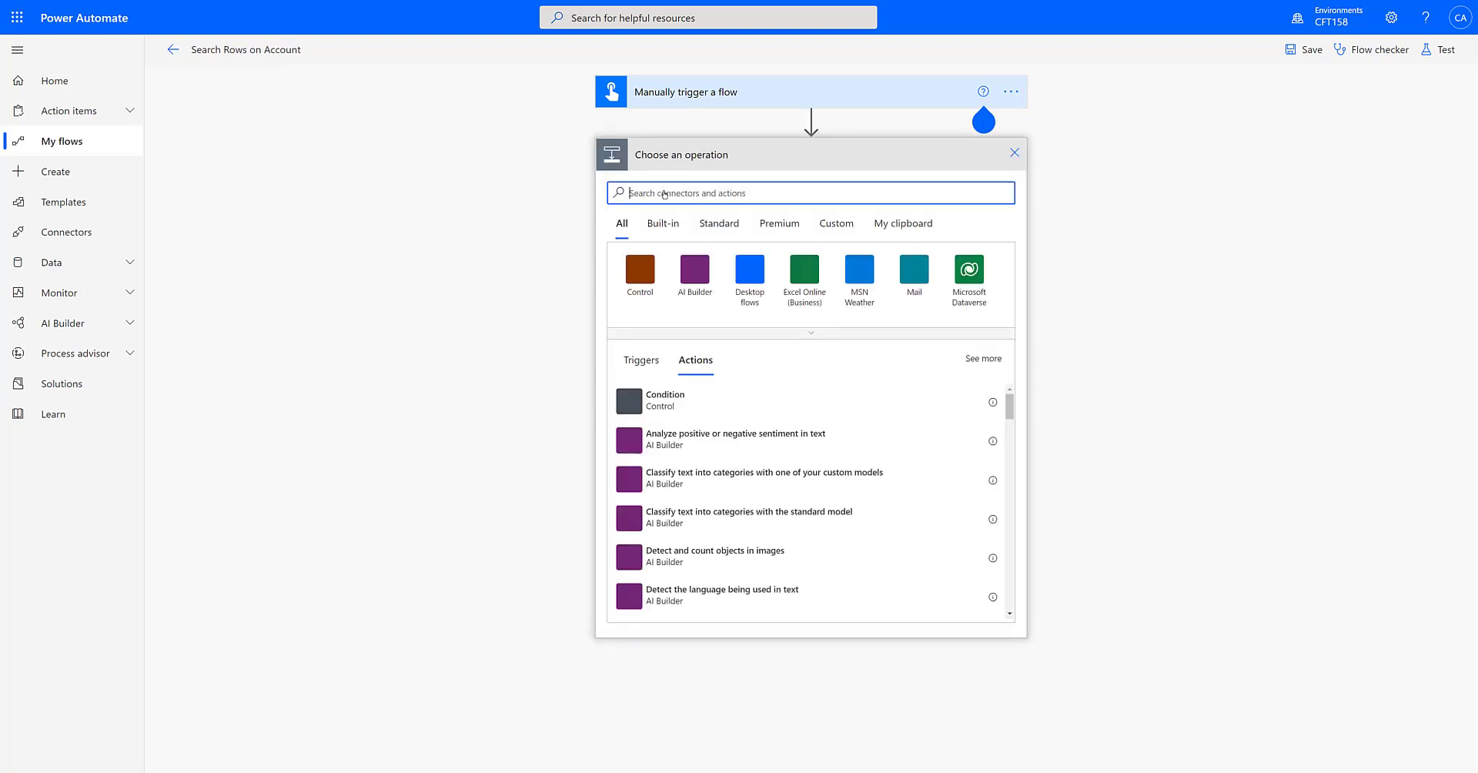
type("search rows")
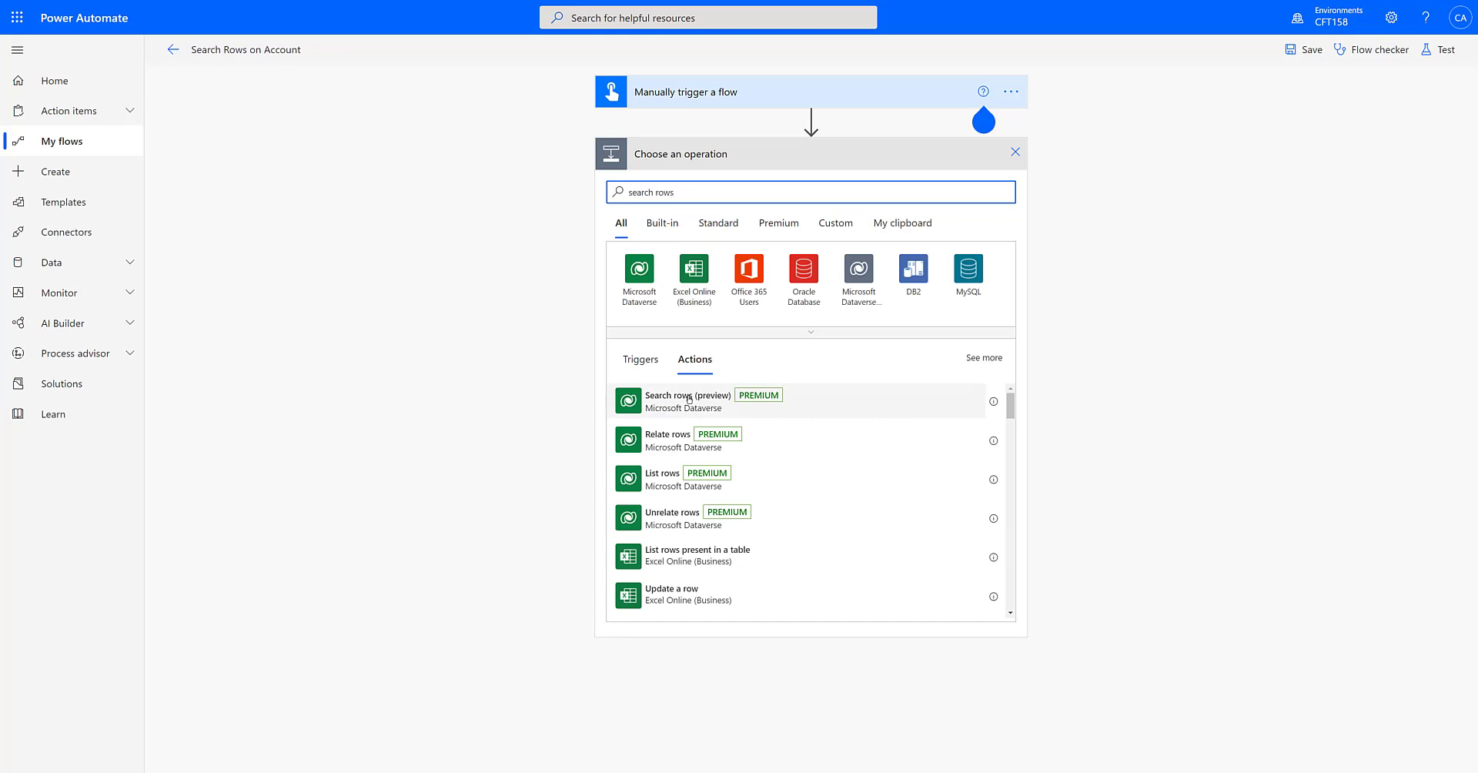
left_click(689, 398)
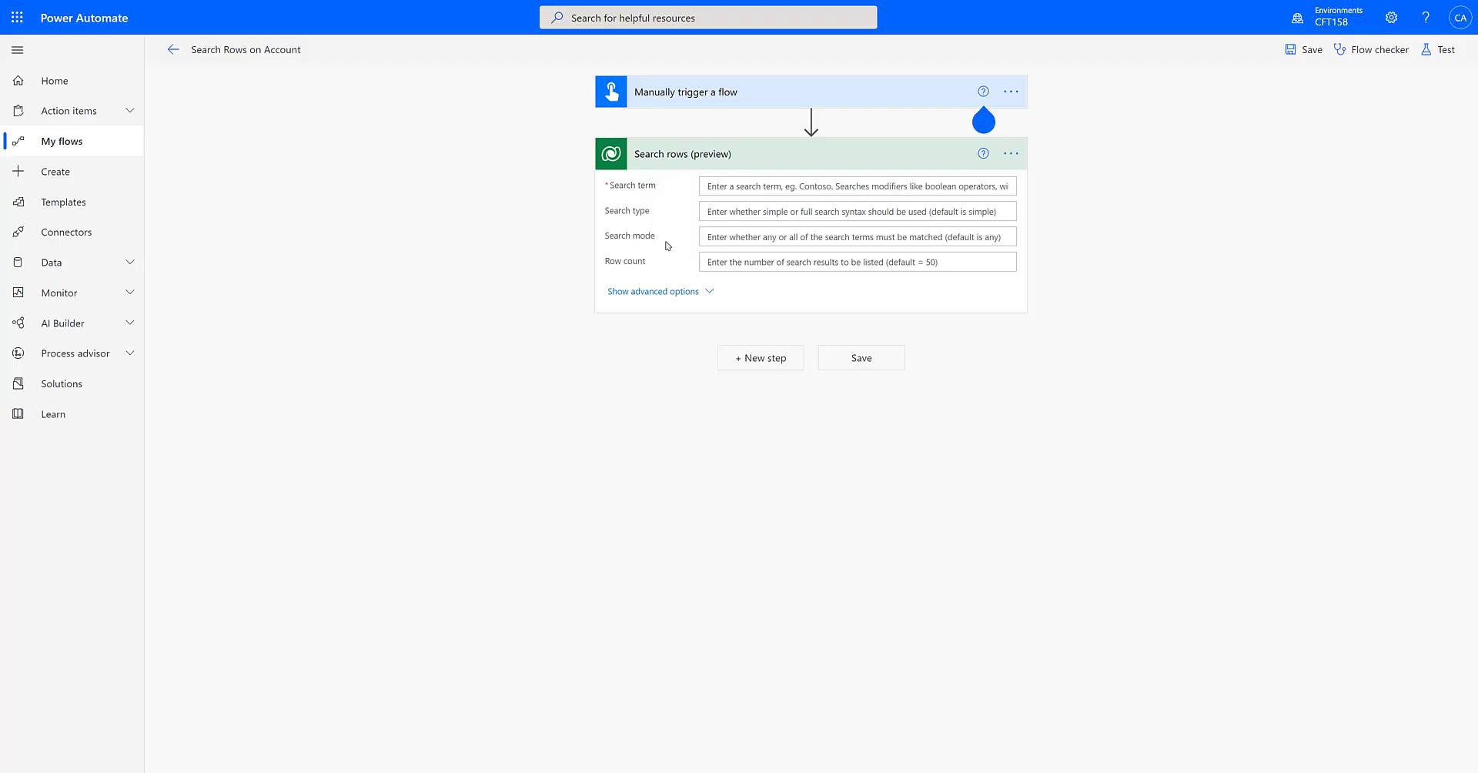
Step: In the Search rows action, set the advanced option Return row count to Yes and the search term to Contoso
left_click(673, 292)
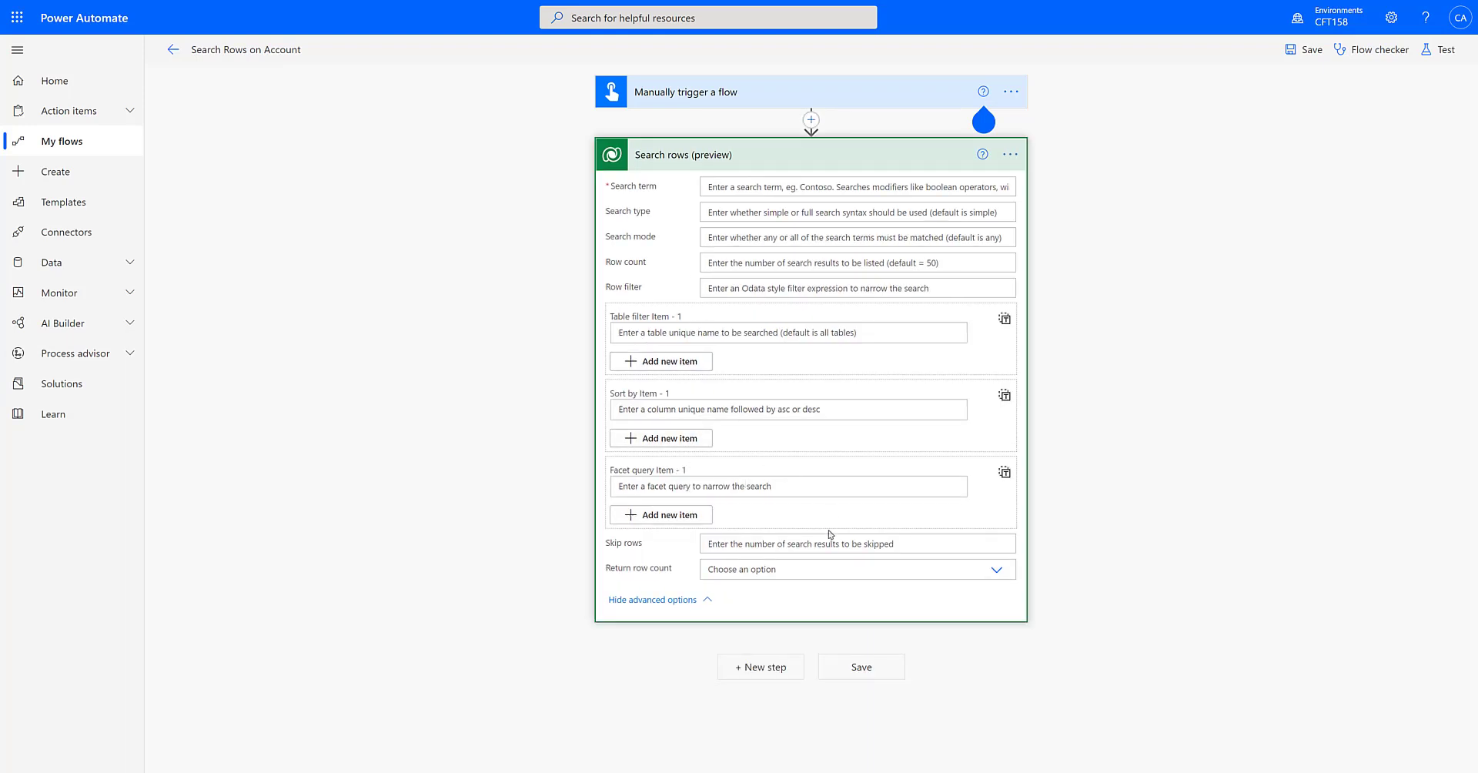
left_click(822, 571)
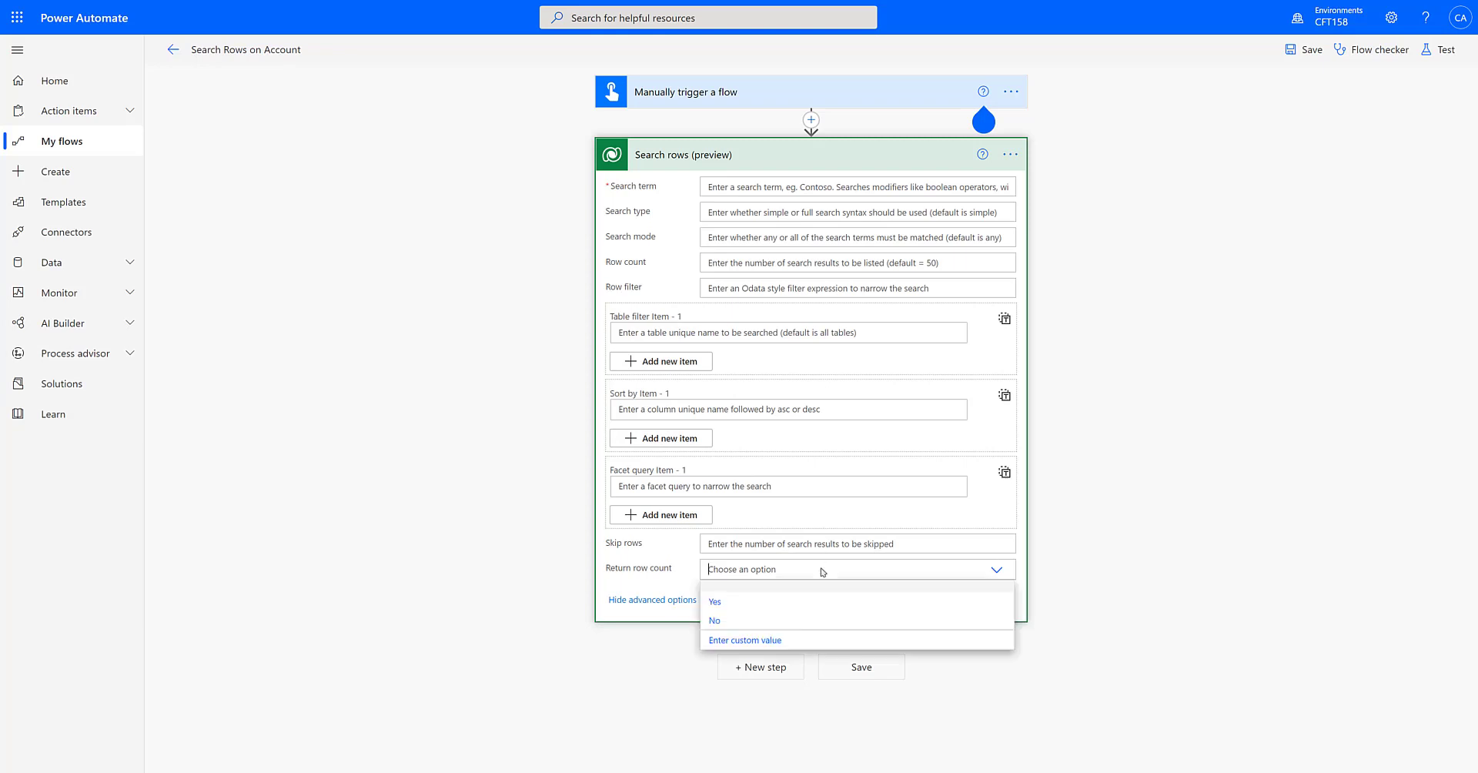
left_click(756, 601)
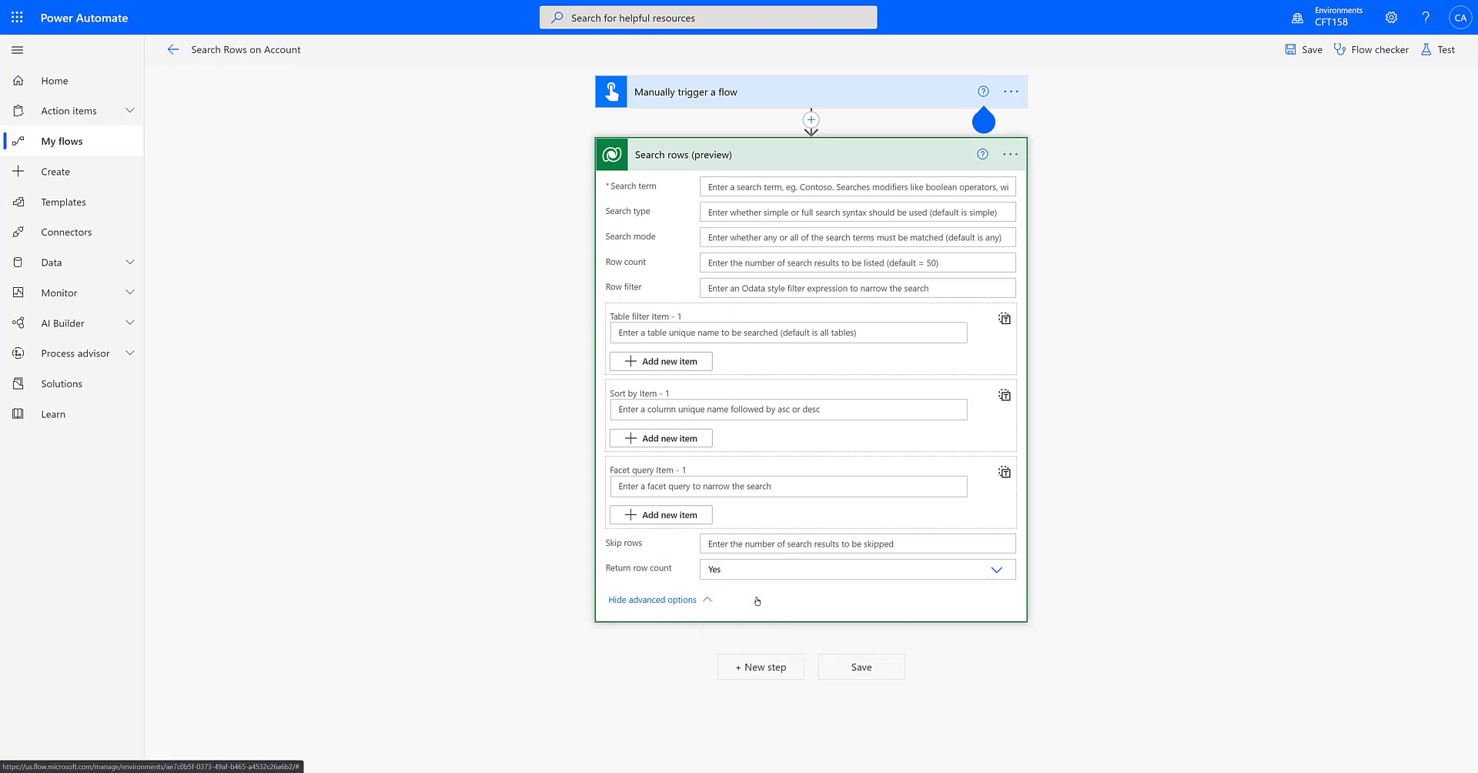
left_click(730, 187)
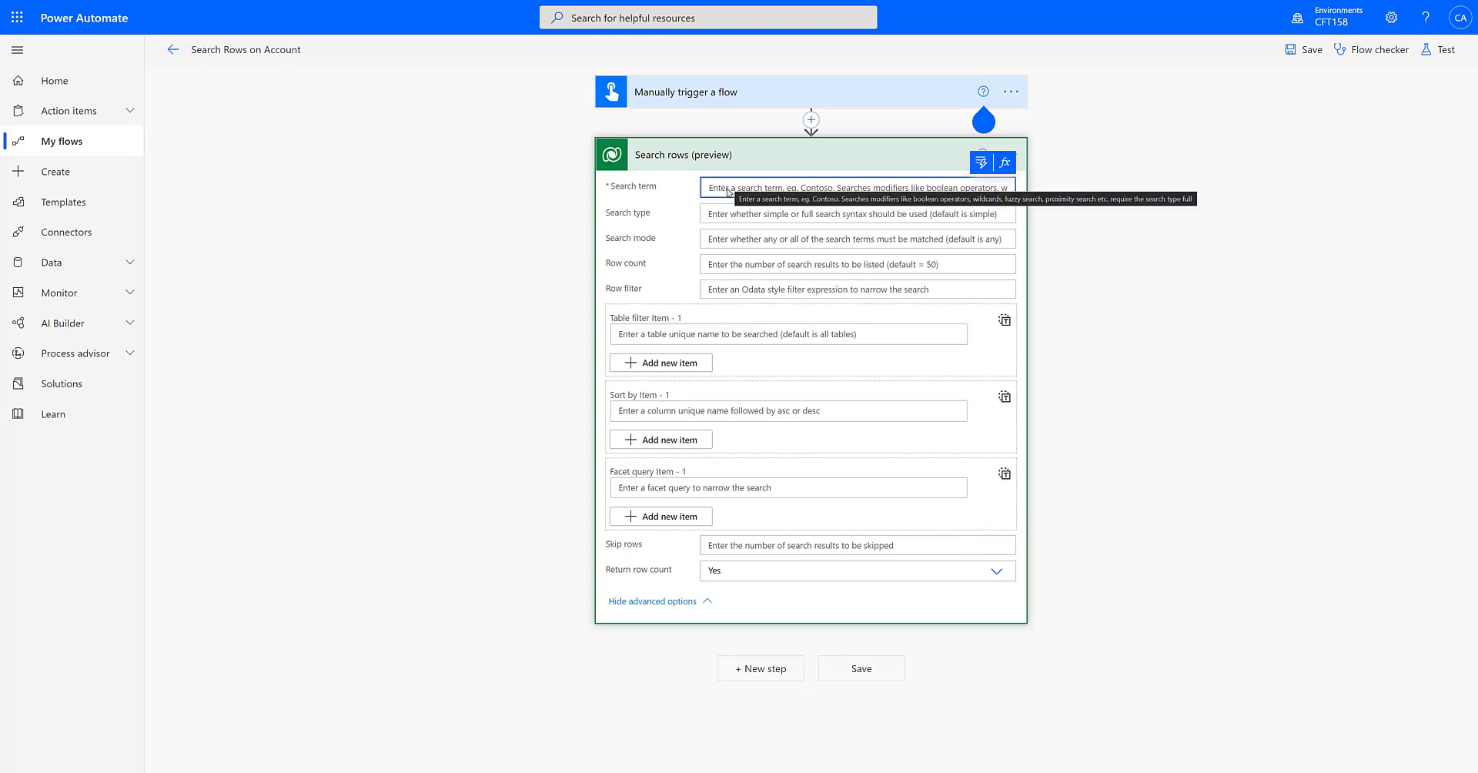
type("contoso")
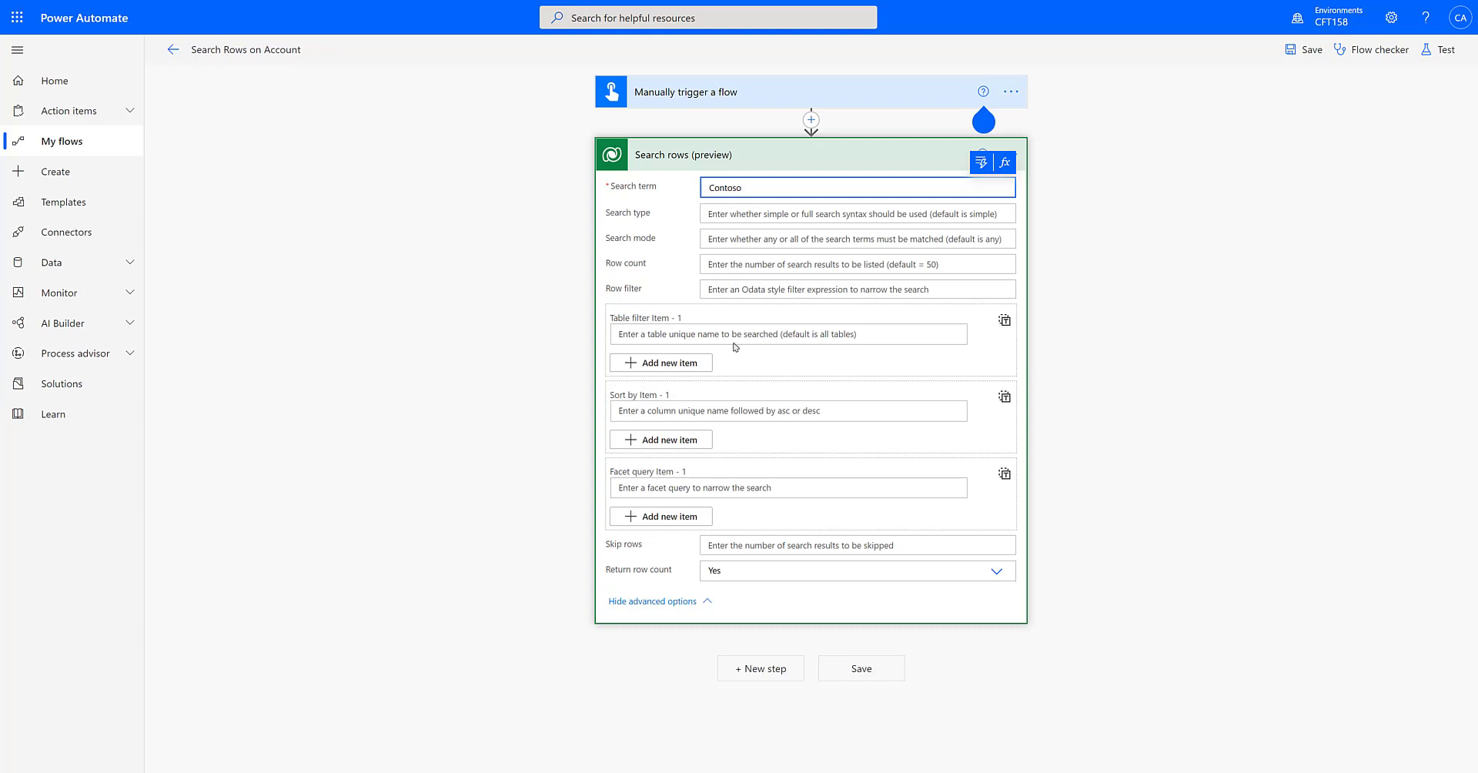
left_click(801, 351)
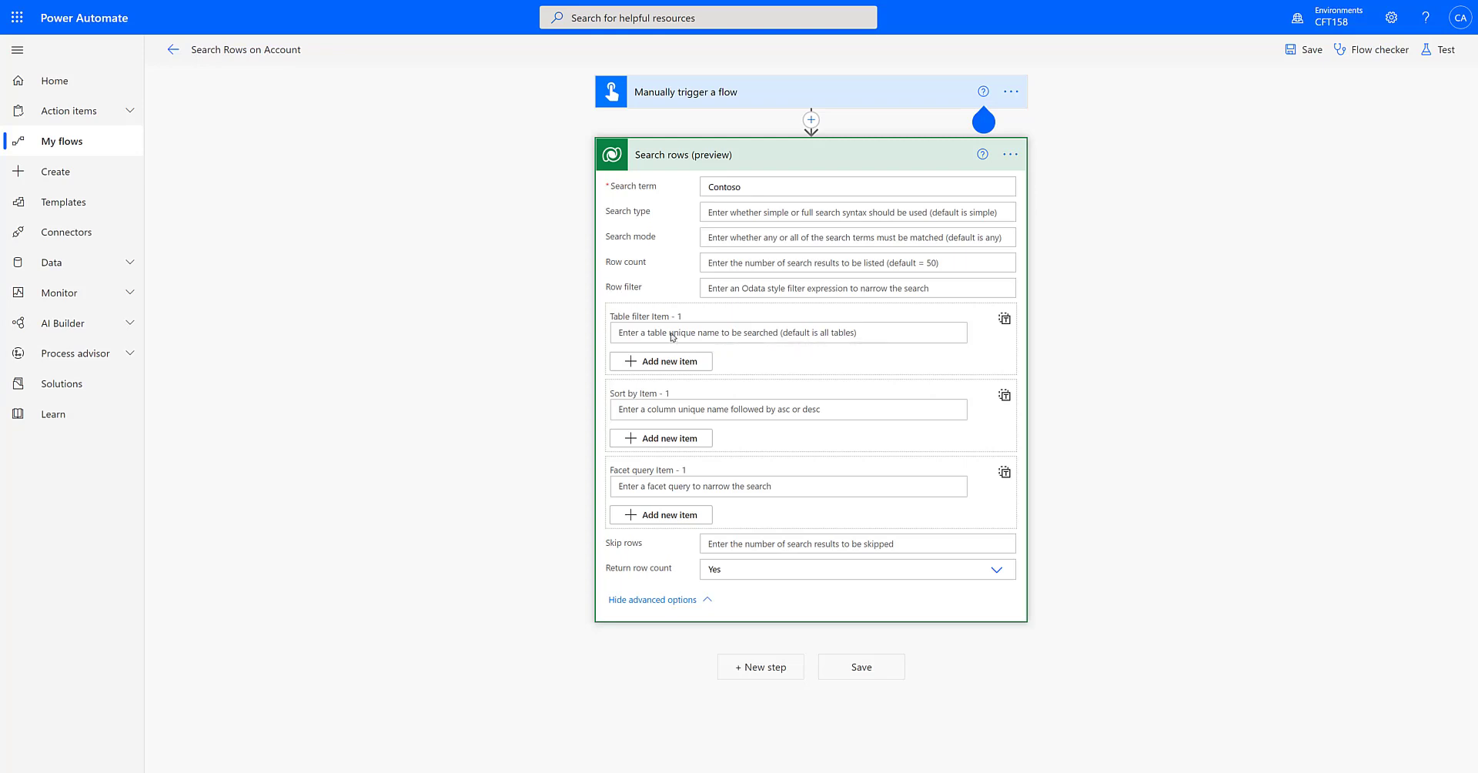
Step: Add two table filter items to the Search rows action: account and contact
left_click(672, 336)
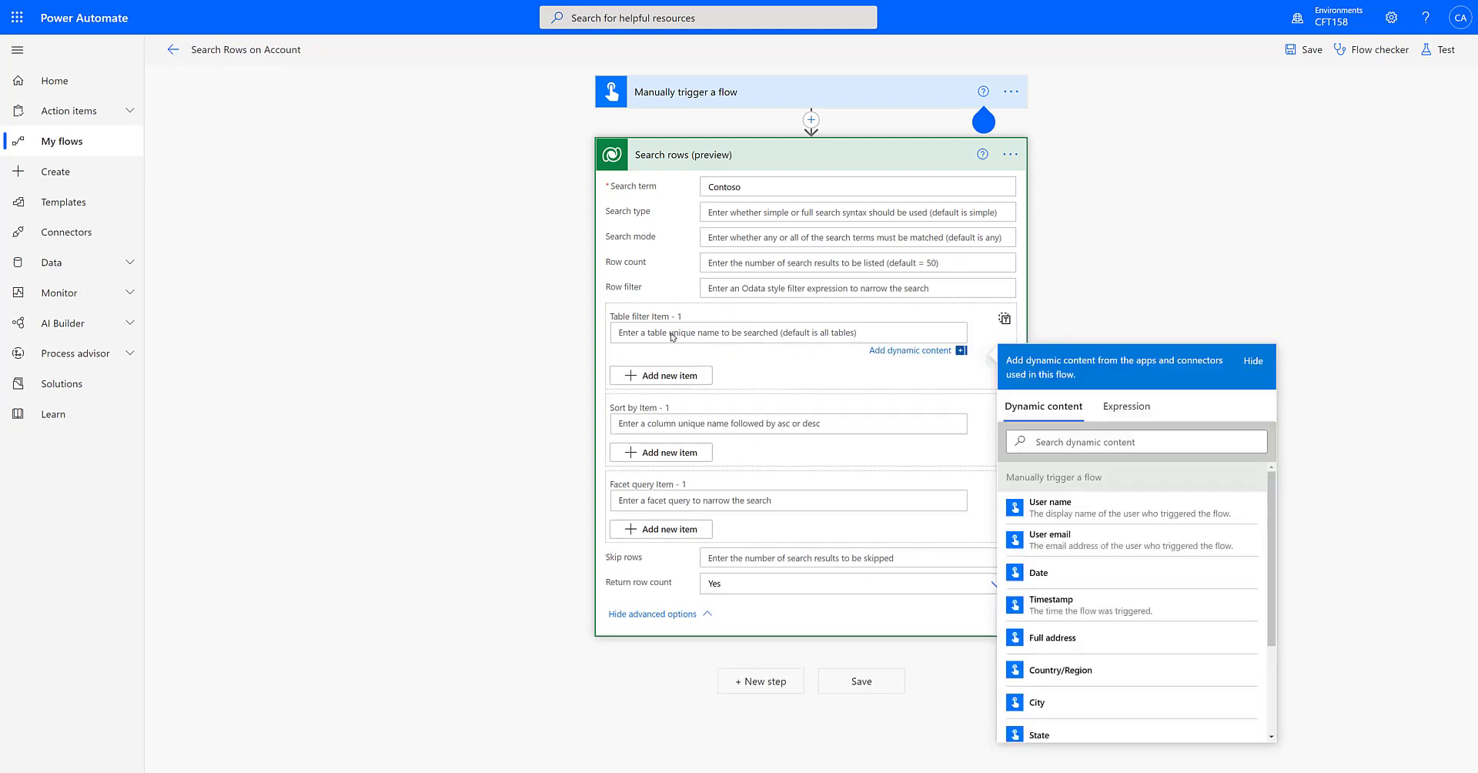
type("account")
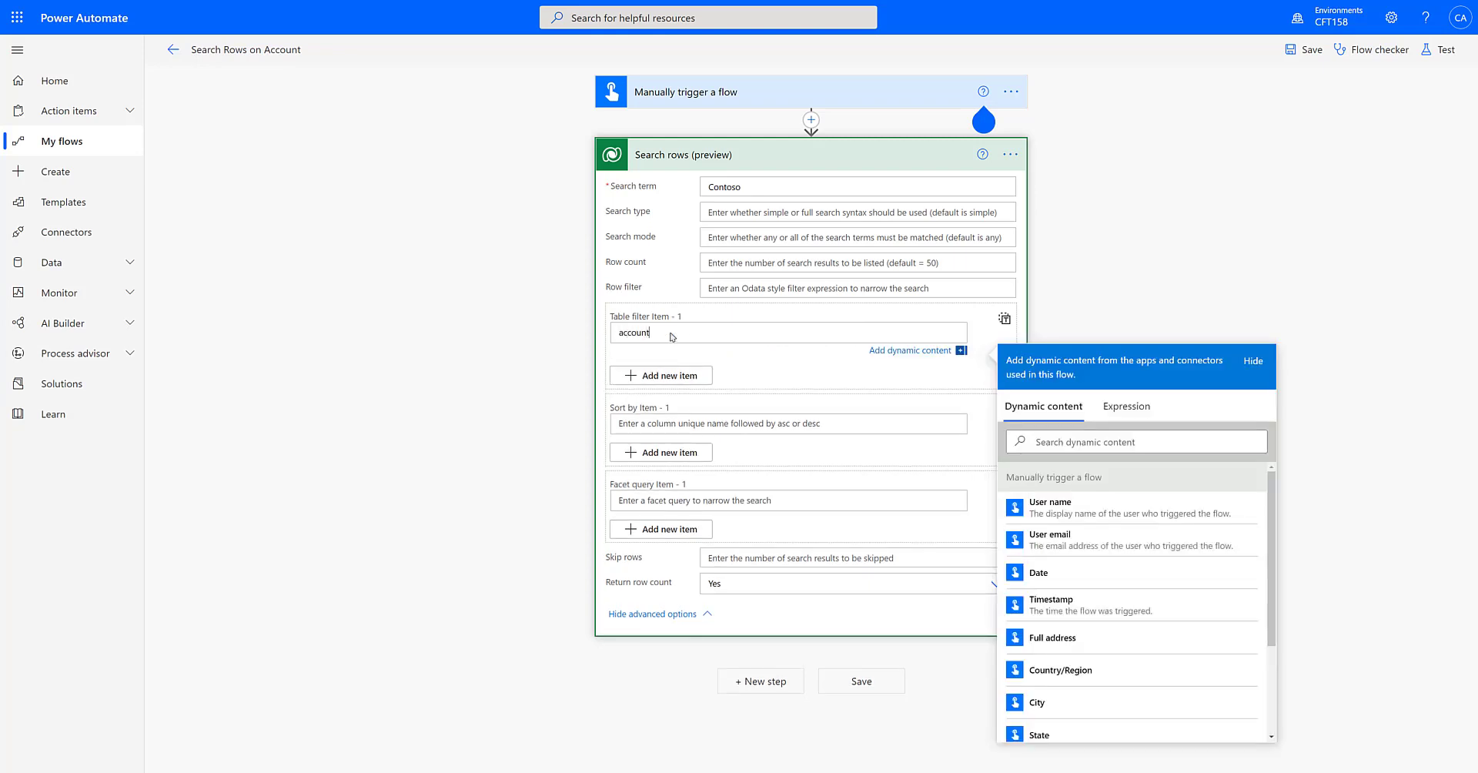
left_click(690, 352)
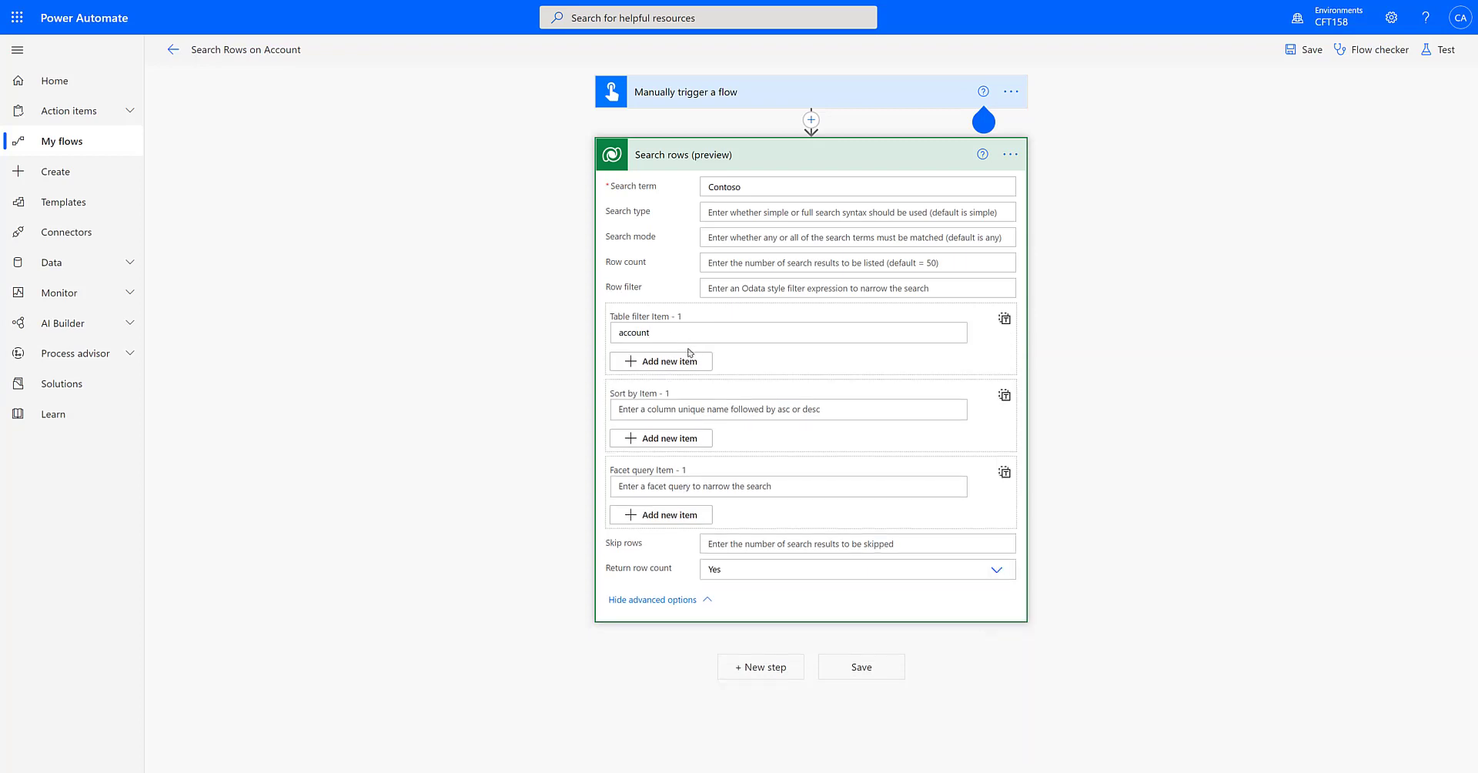
left_click(669, 361)
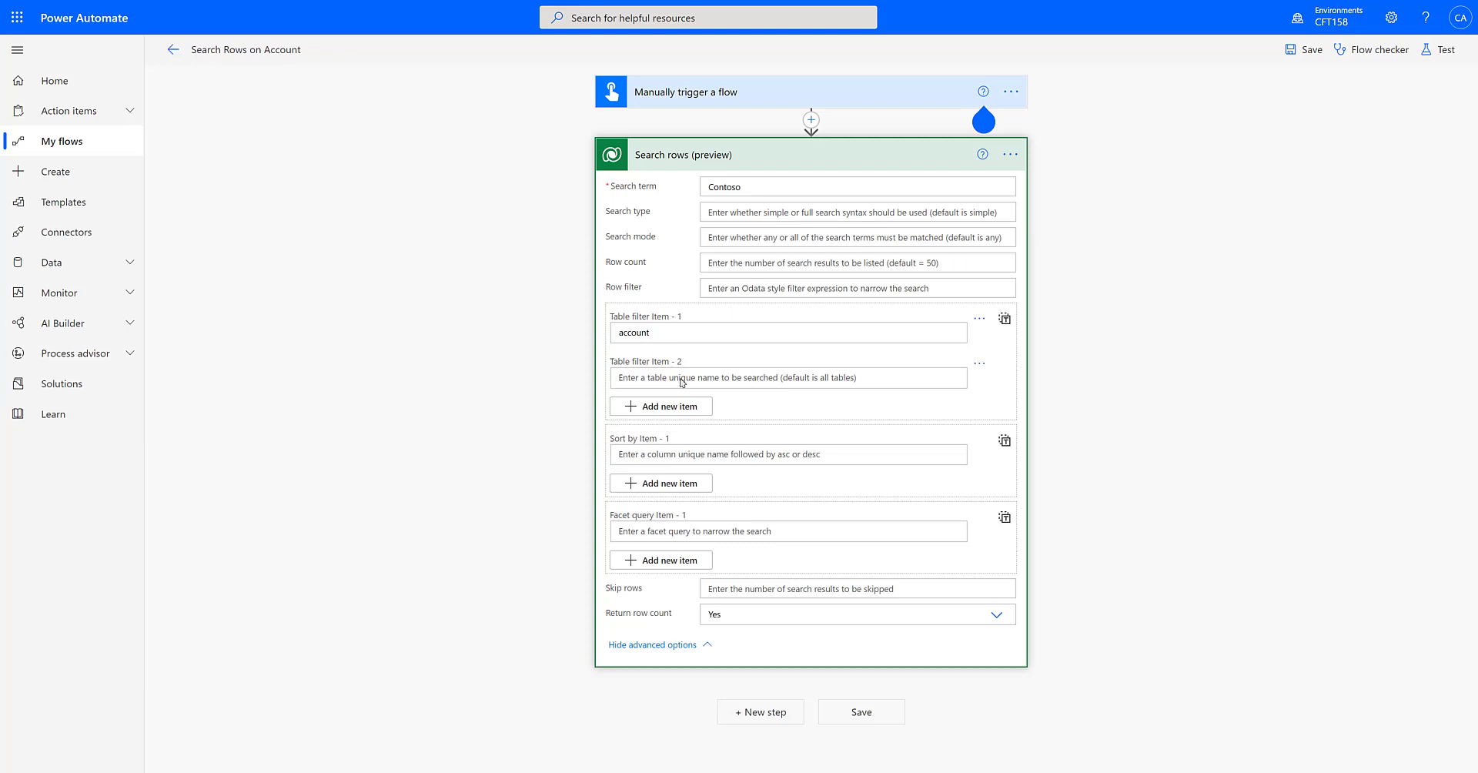
left_click(682, 377)
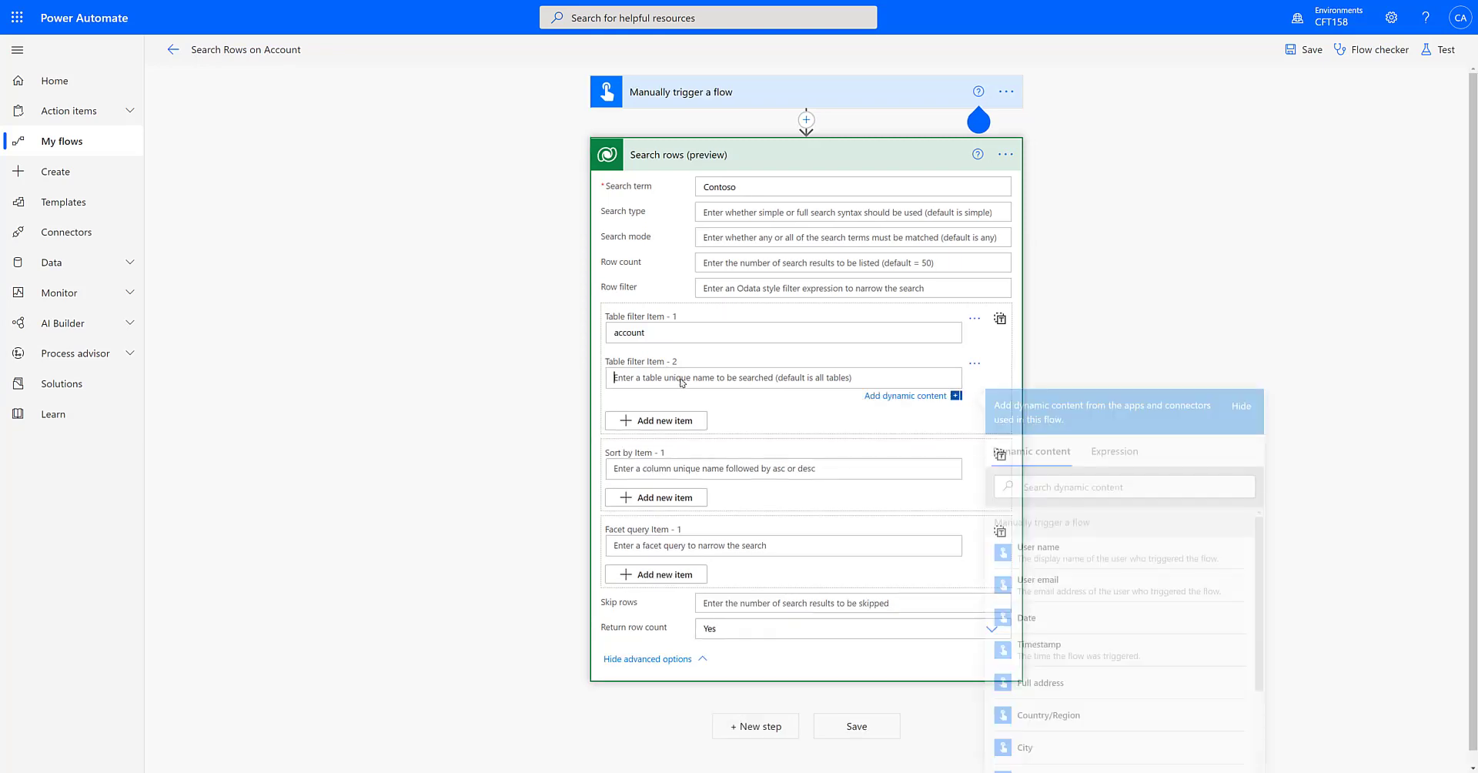
type("contact")
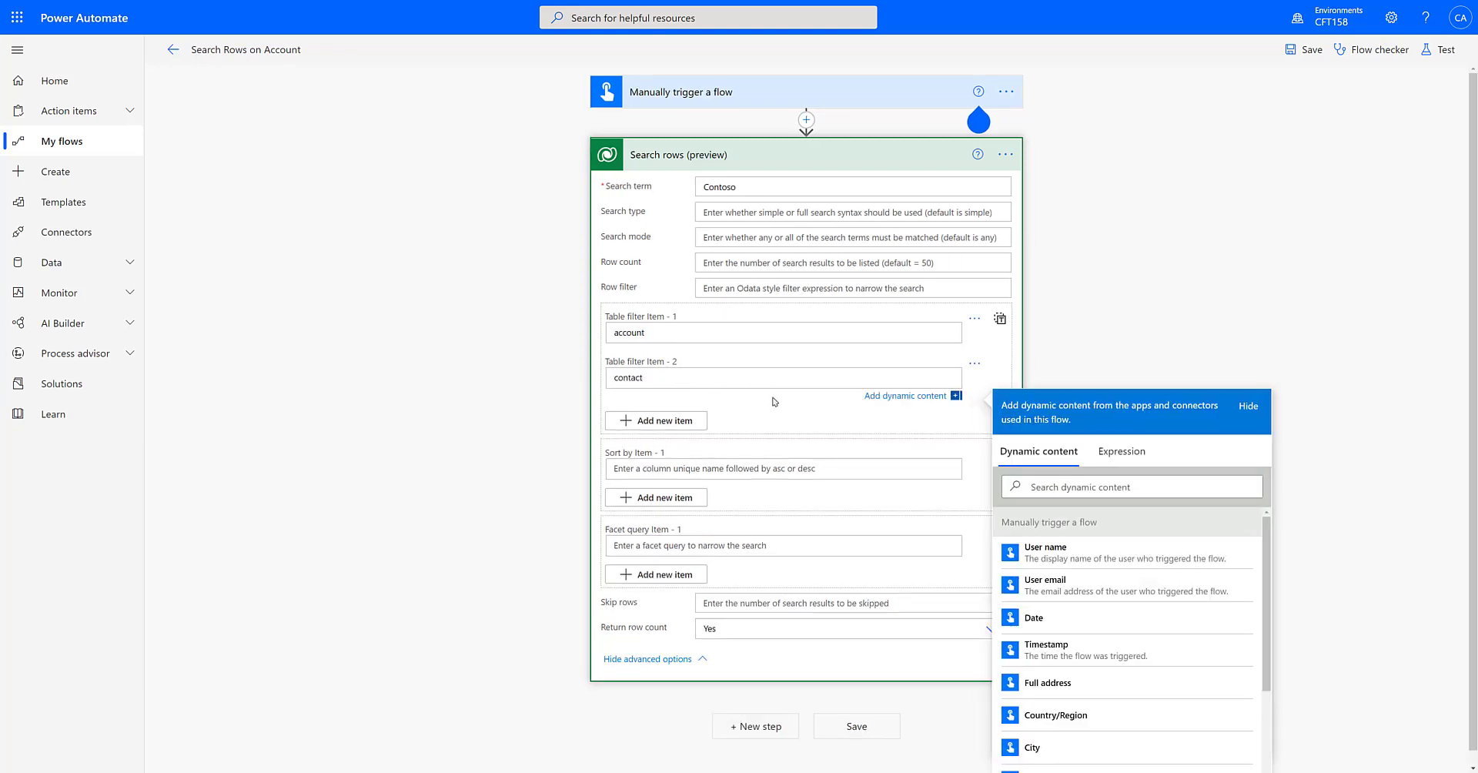
left_click(774, 401)
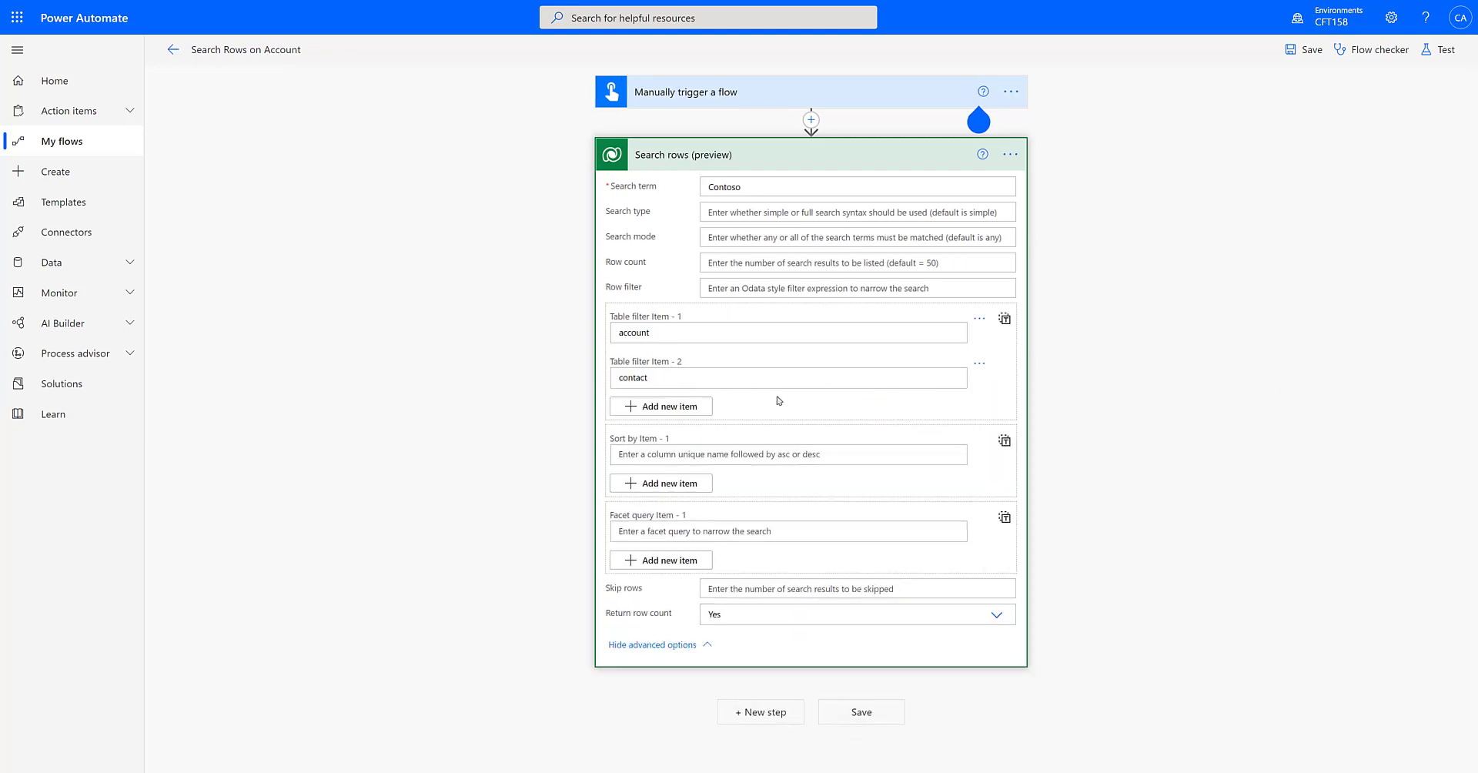
Step: Save the flow and run a manual test of it
left_click(1311, 50)
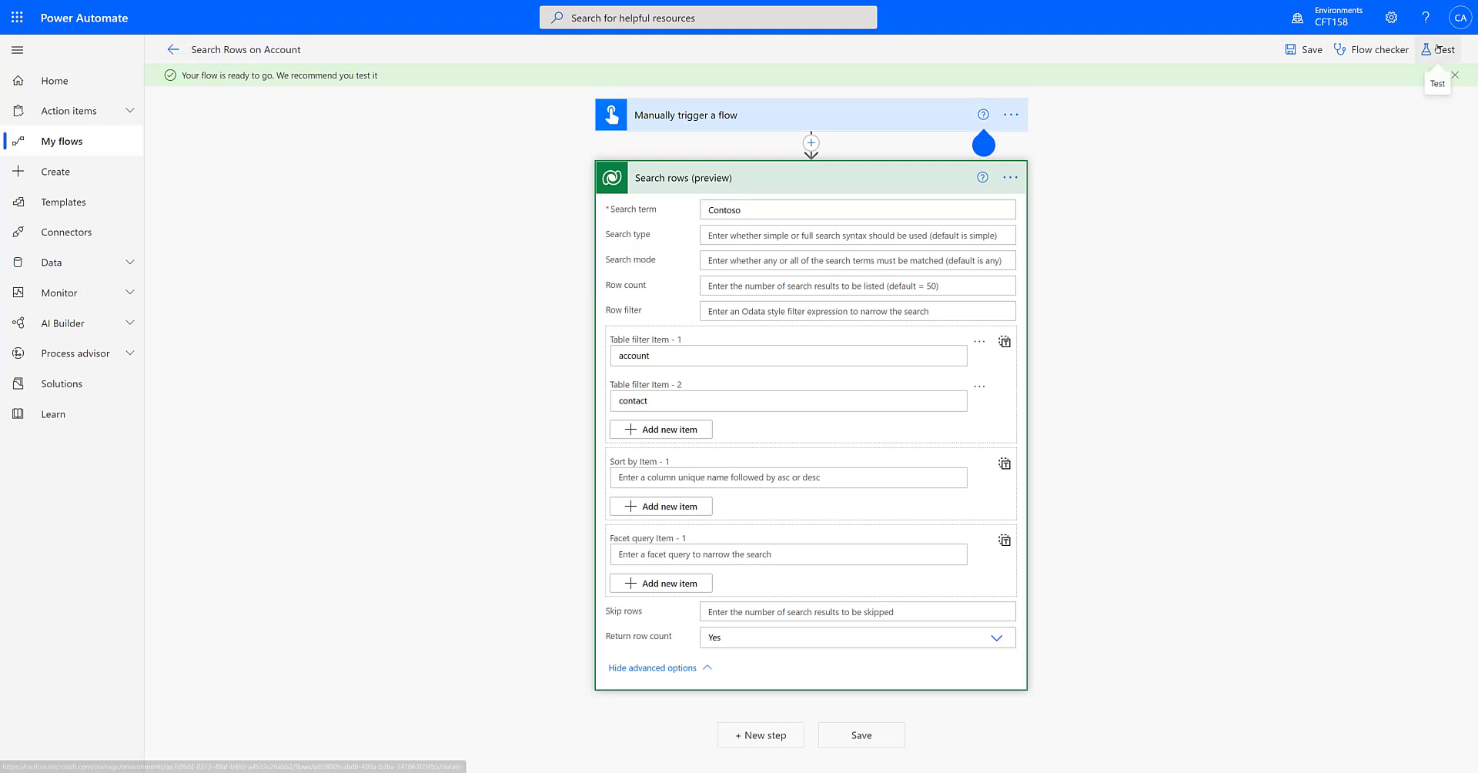
left_click(1437, 49)
left_click(1281, 84)
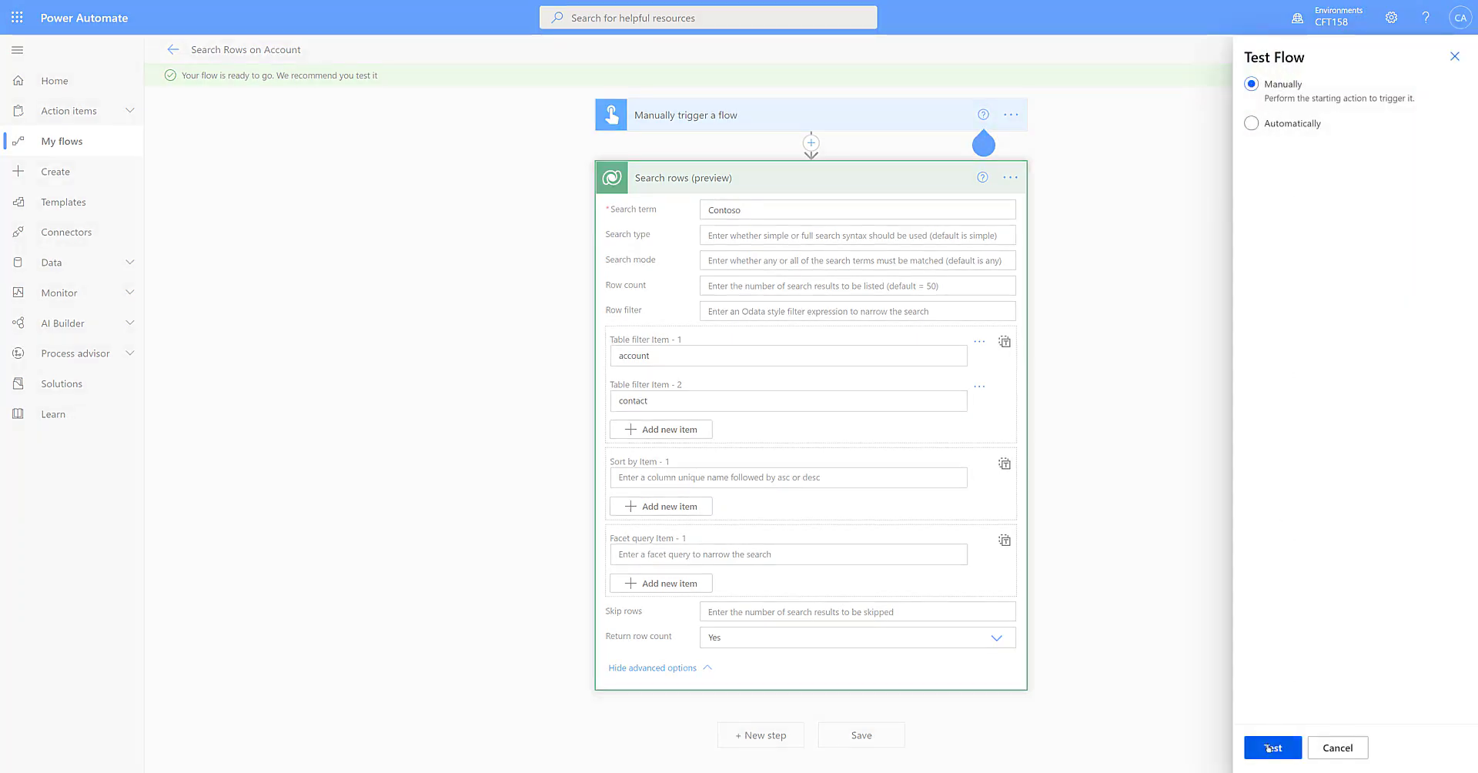
left_click(1268, 748)
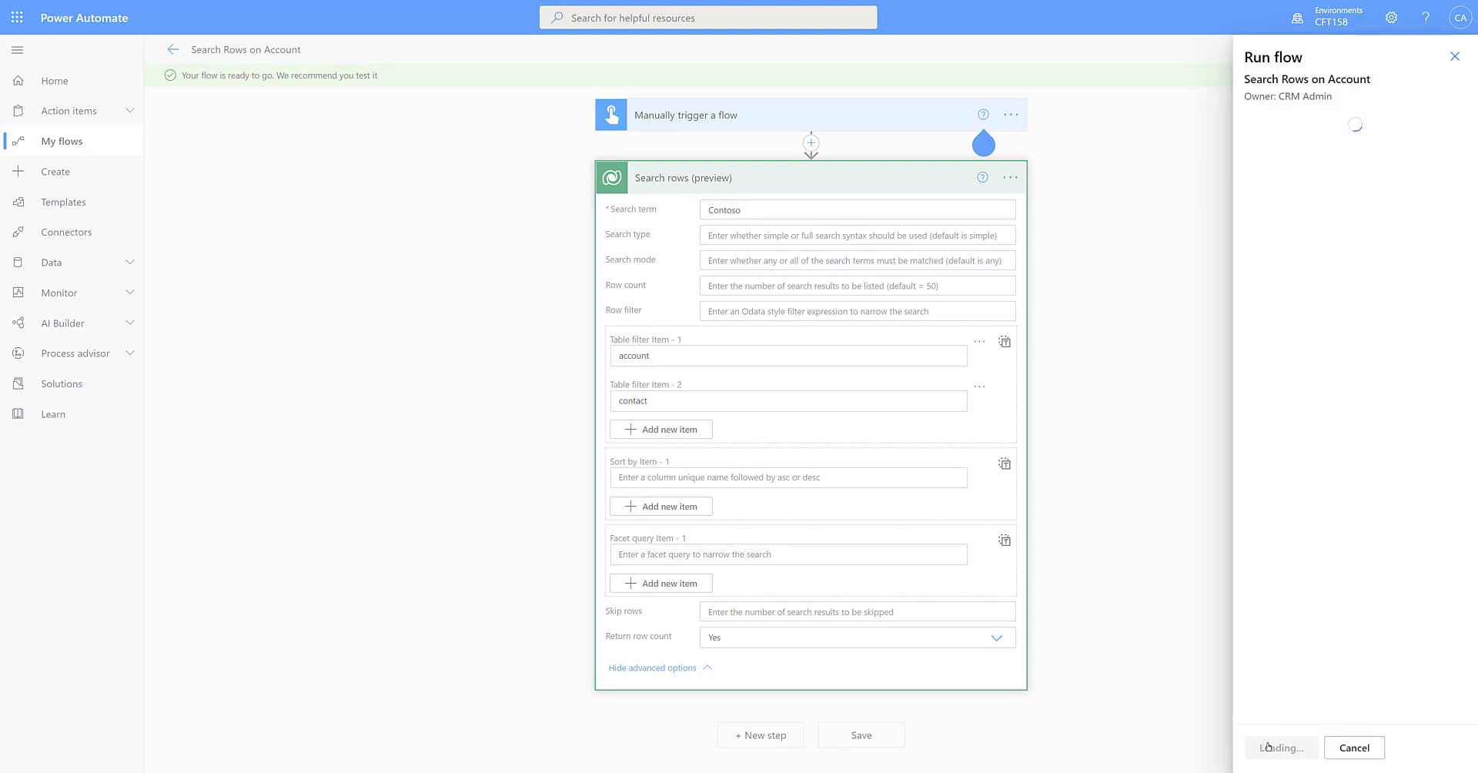
left_click(1268, 746)
left_click(1268, 746)
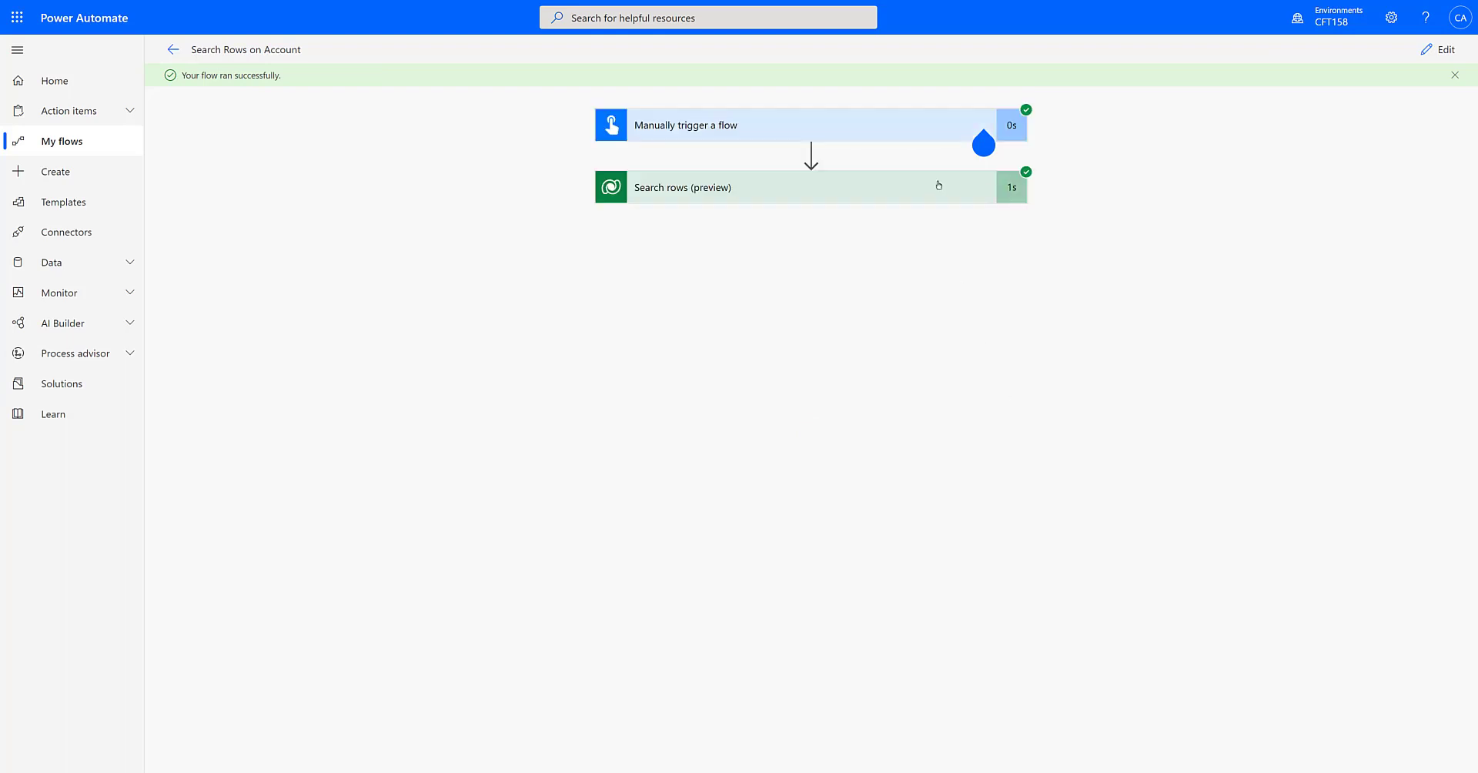
Step: Examine the Search rows action's run results and read through its raw outputs
left_click(918, 247)
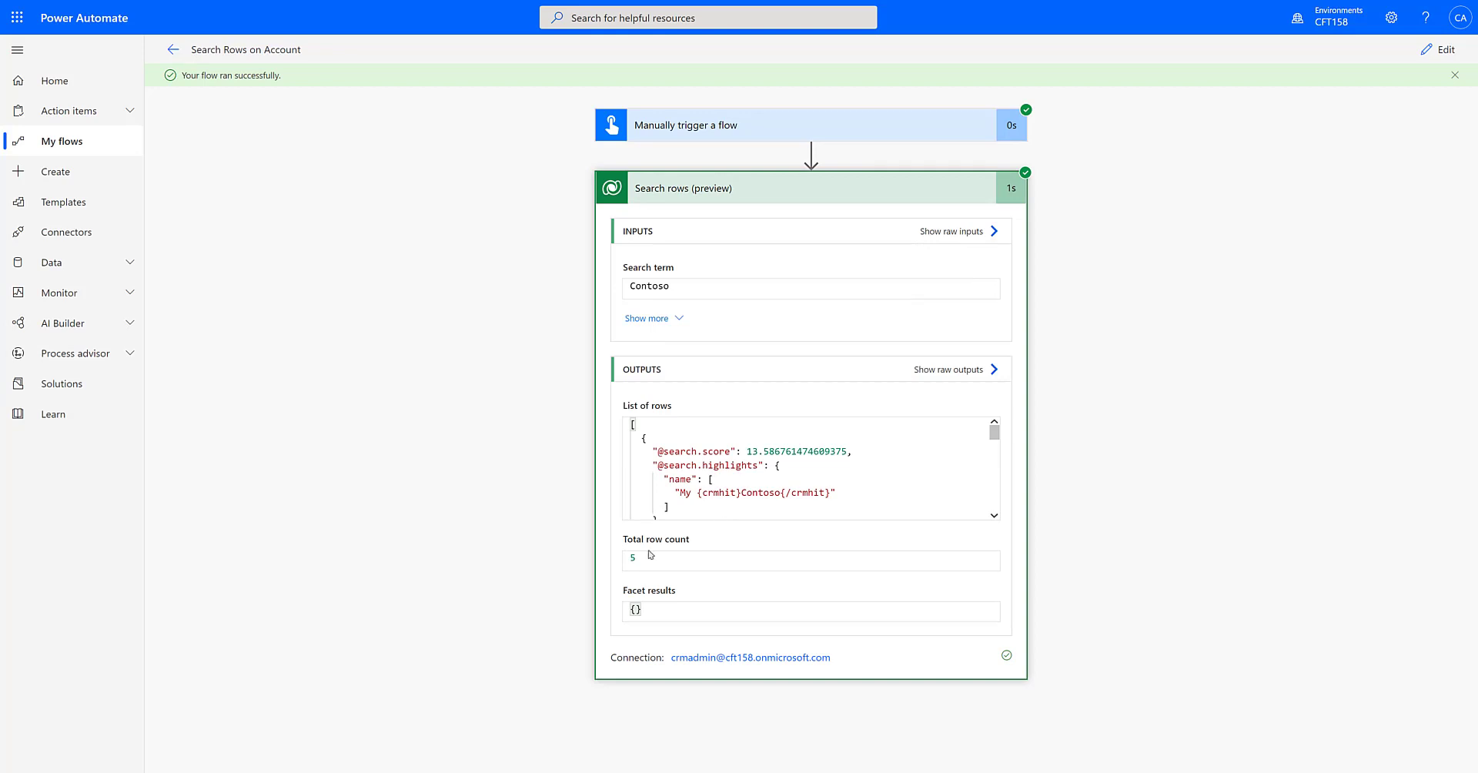
left_click(940, 370)
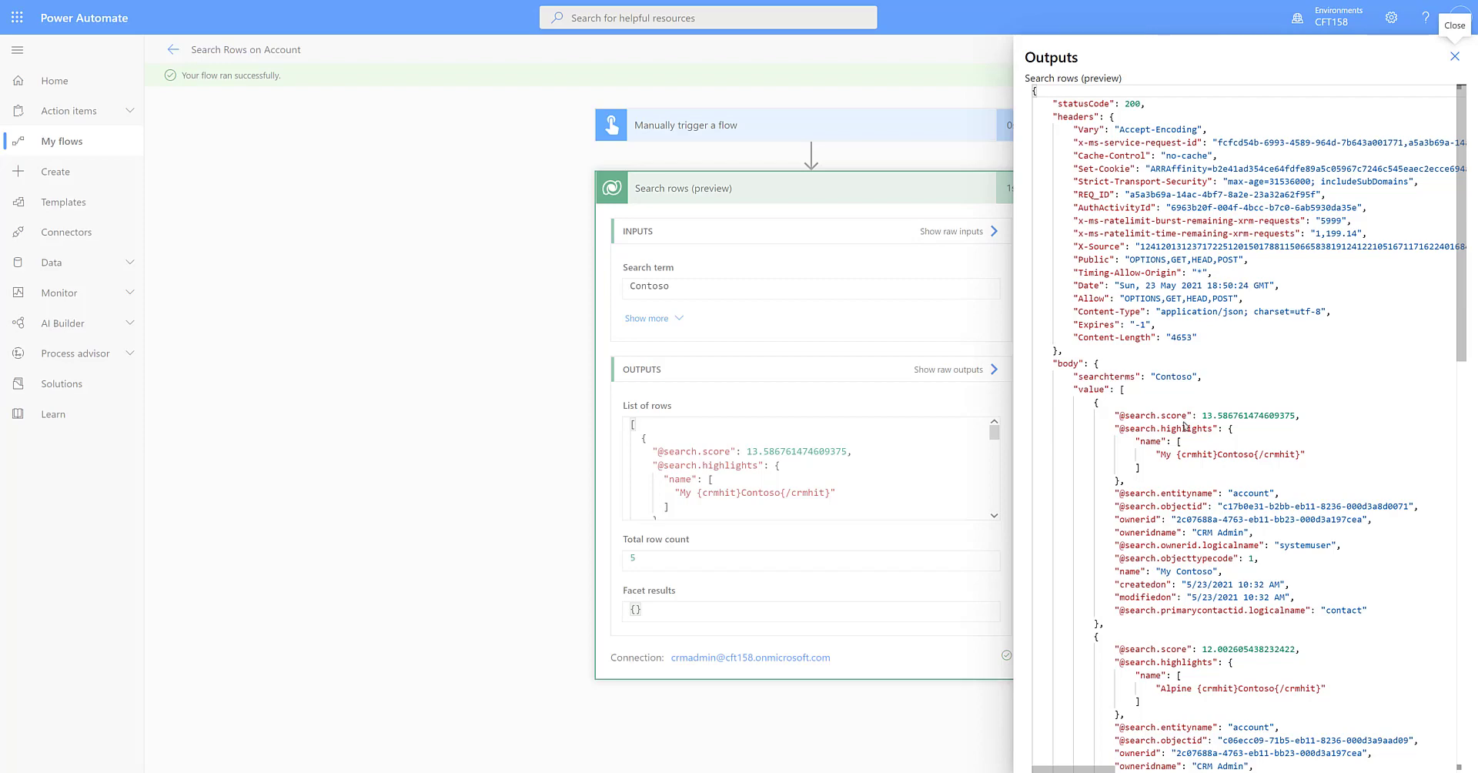
scroll(1189, 423, "down", 3)
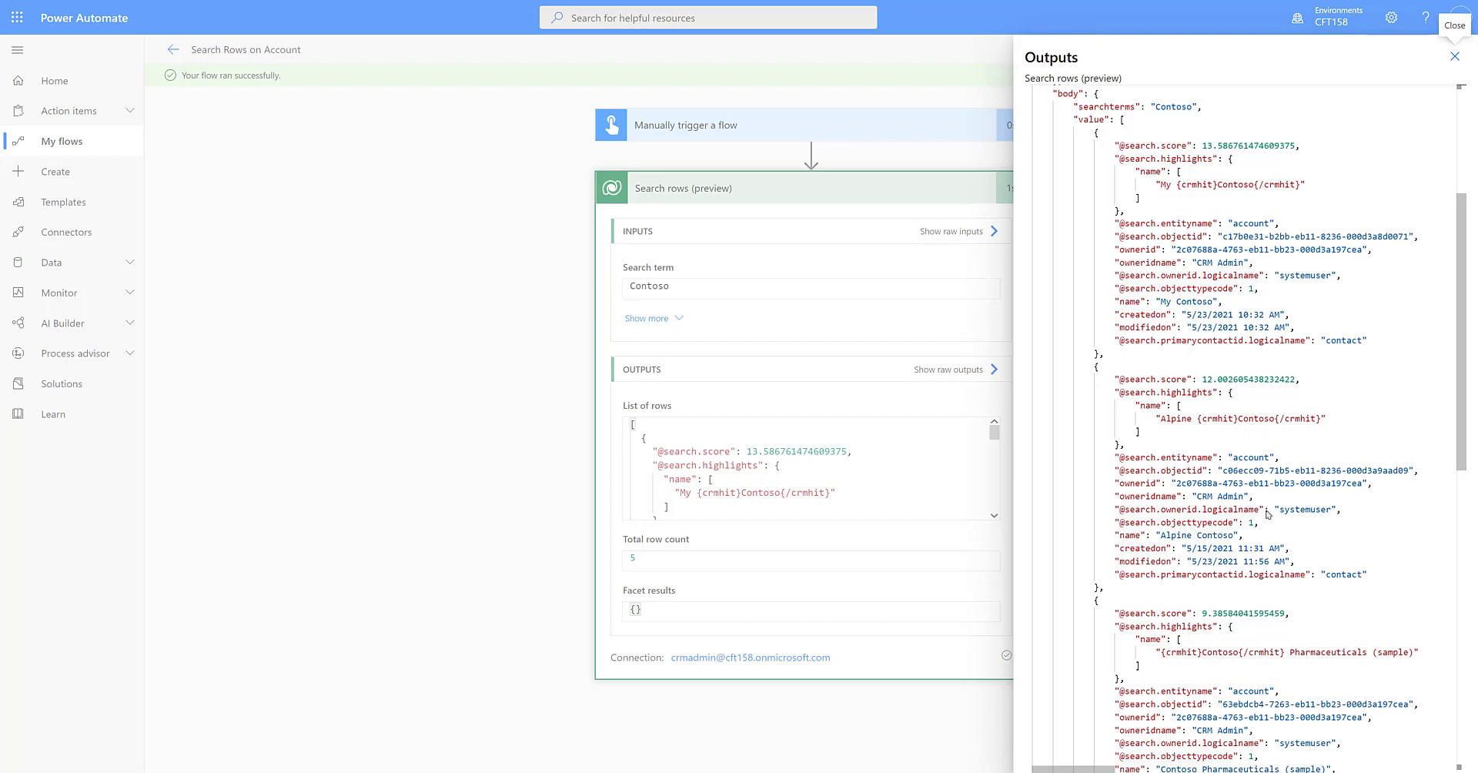
scroll(1303, 520, "down", 3)
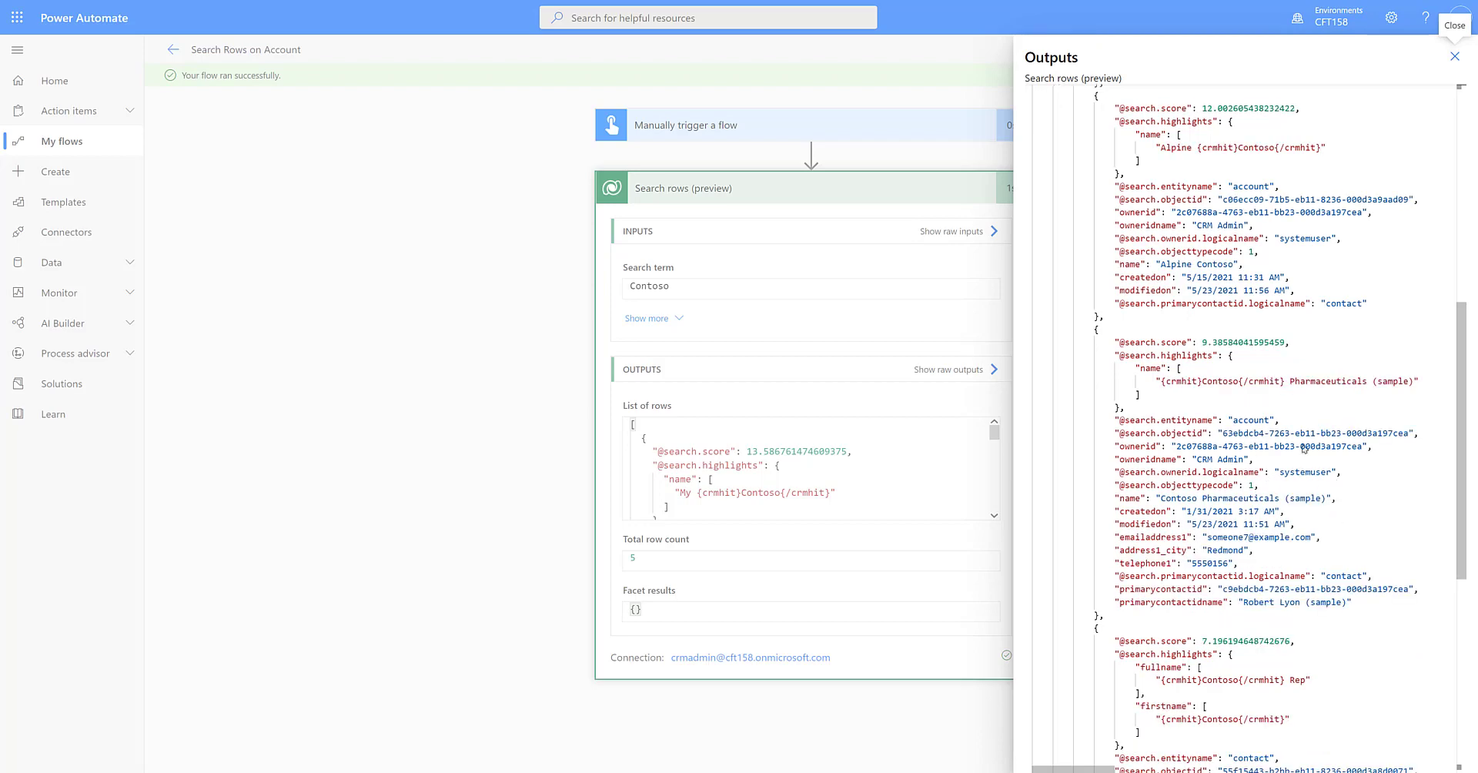
scroll(1274, 531, "down", 3)
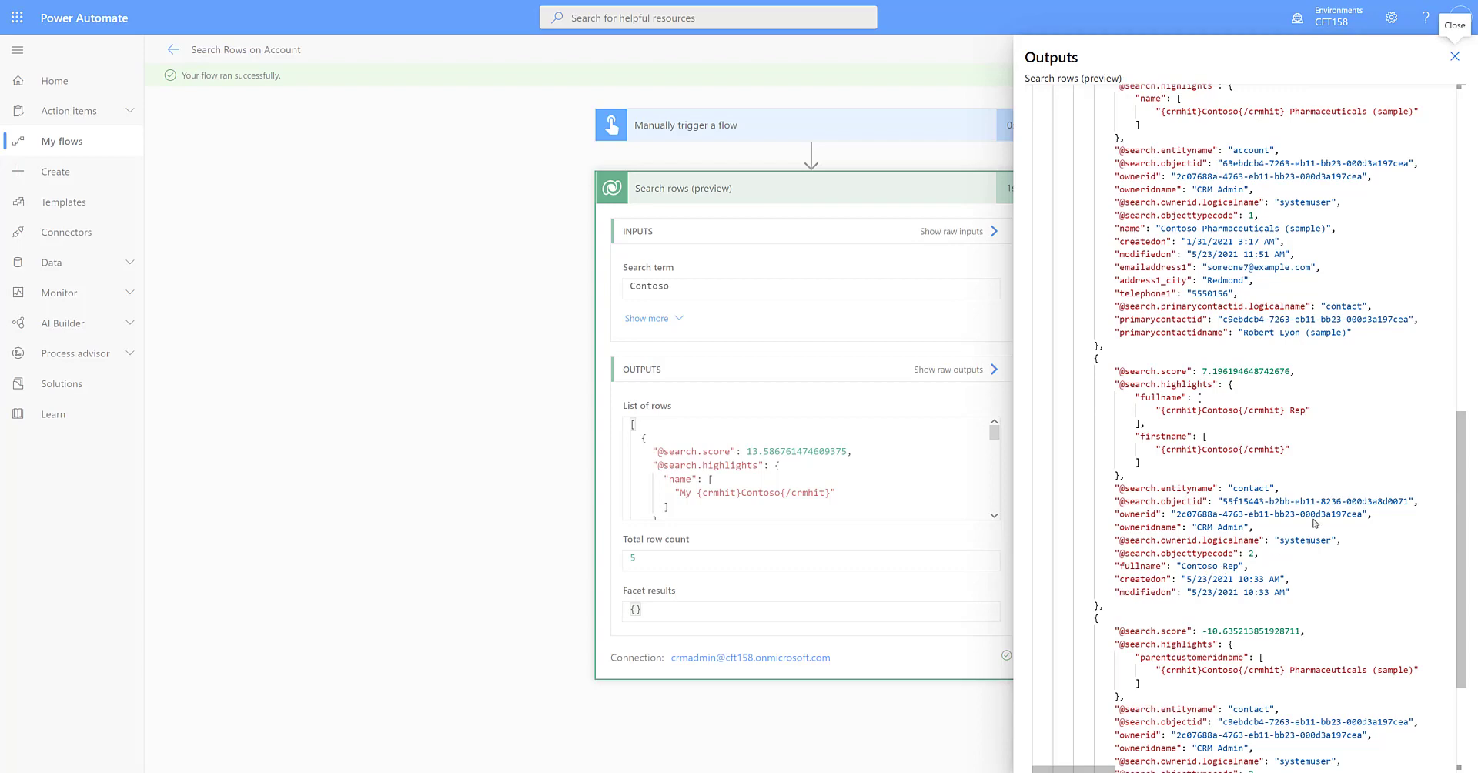
scroll(1312, 535, "down", 3)
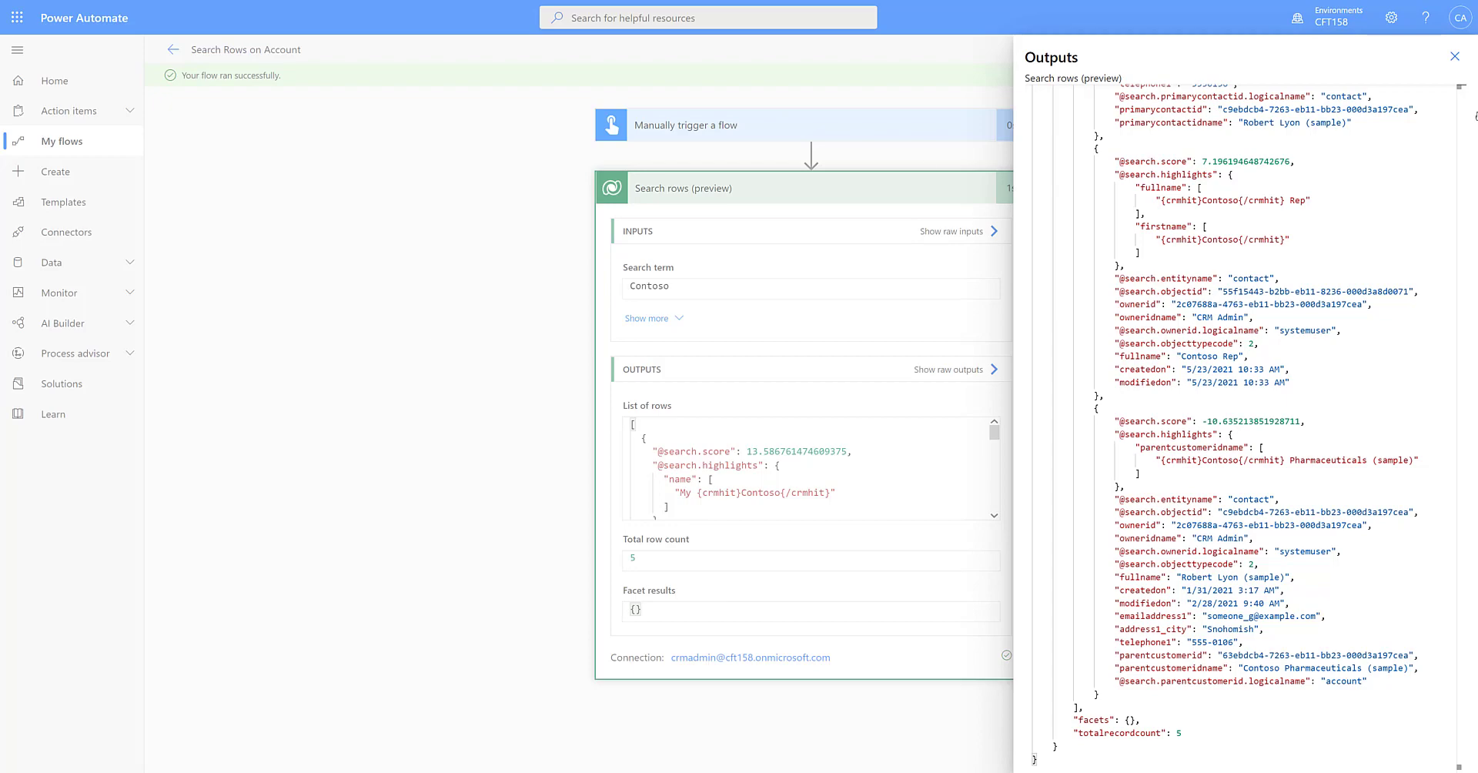
left_click(1454, 56)
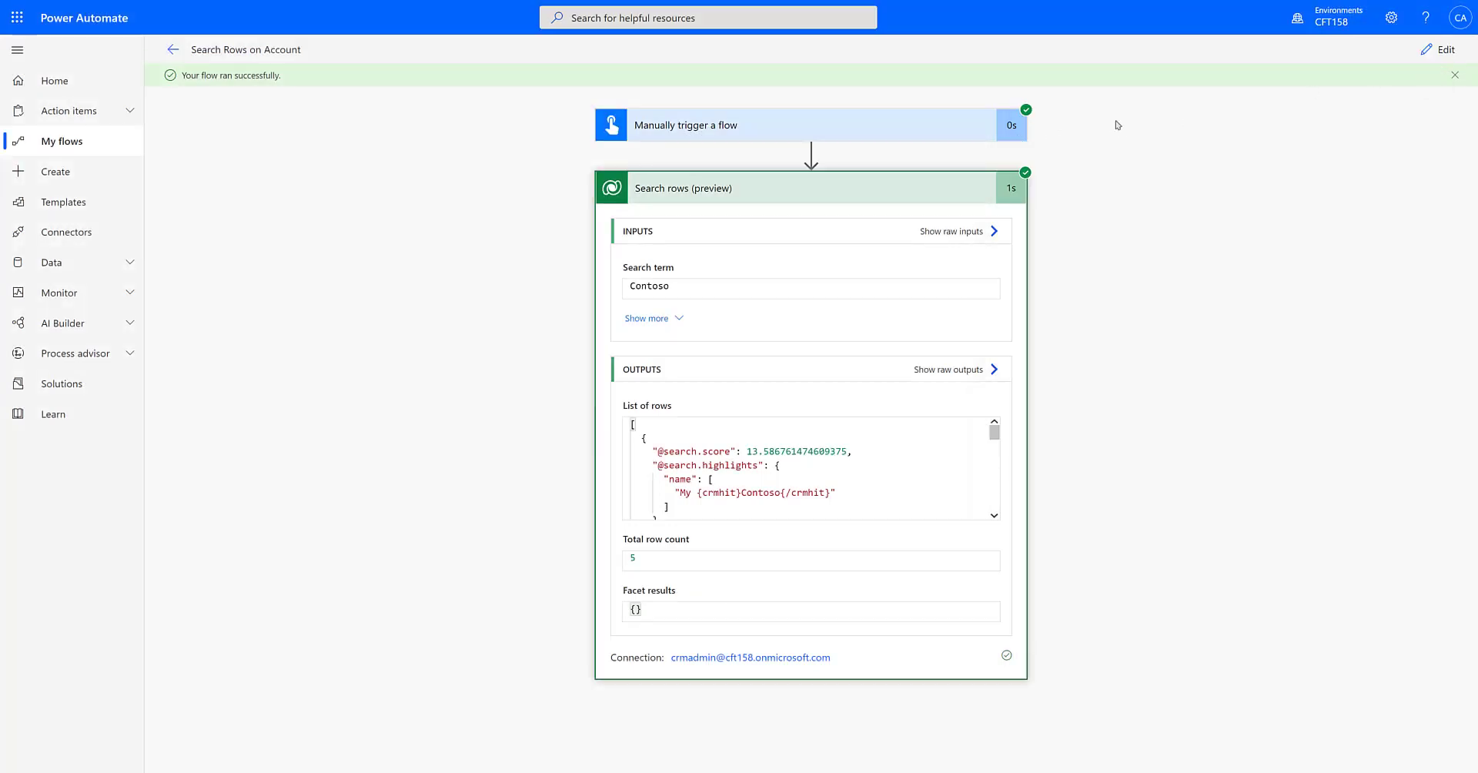
Step: Return to editing the flow and set Search rows to sort by name desc with the facet query contact.address1_city
left_click(1423, 53)
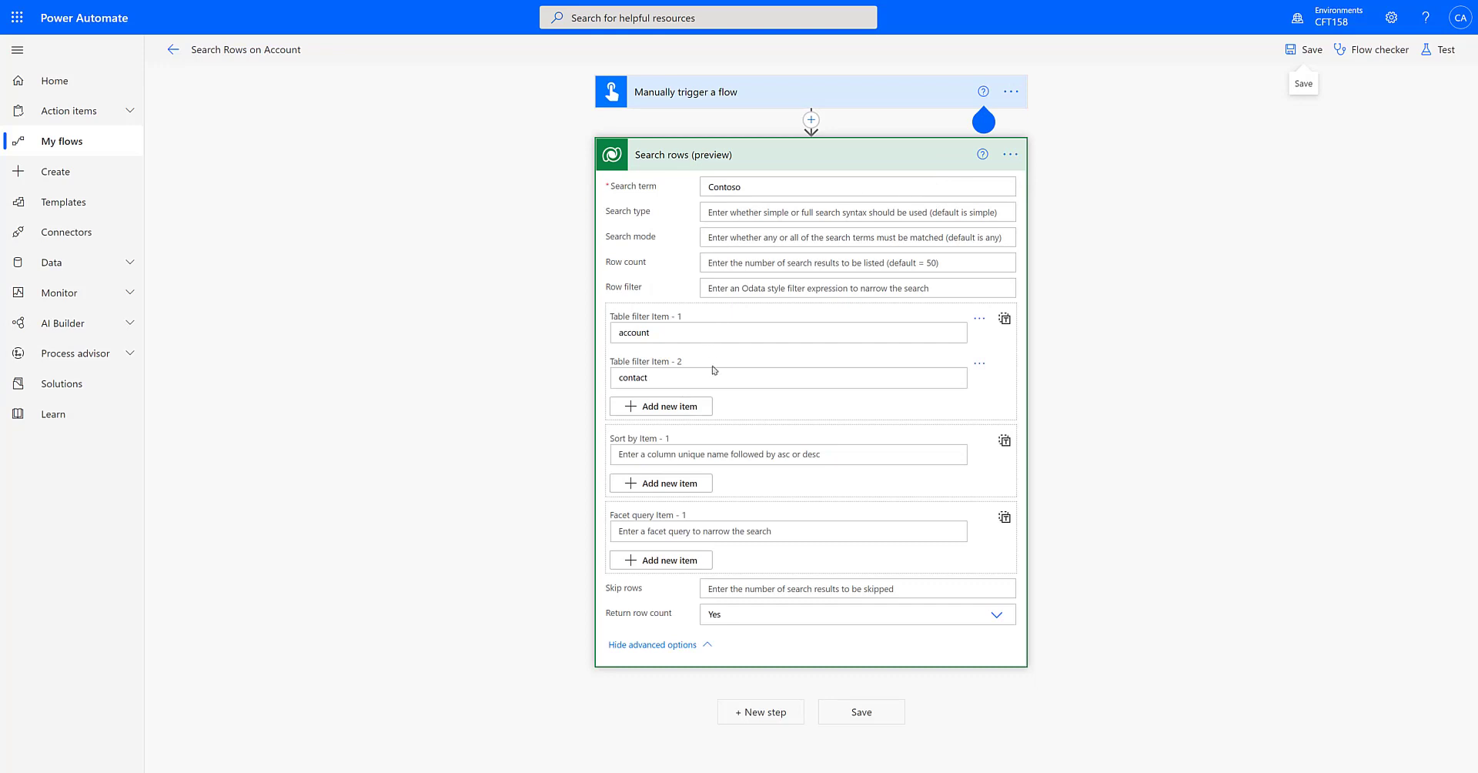
left_click(668, 457)
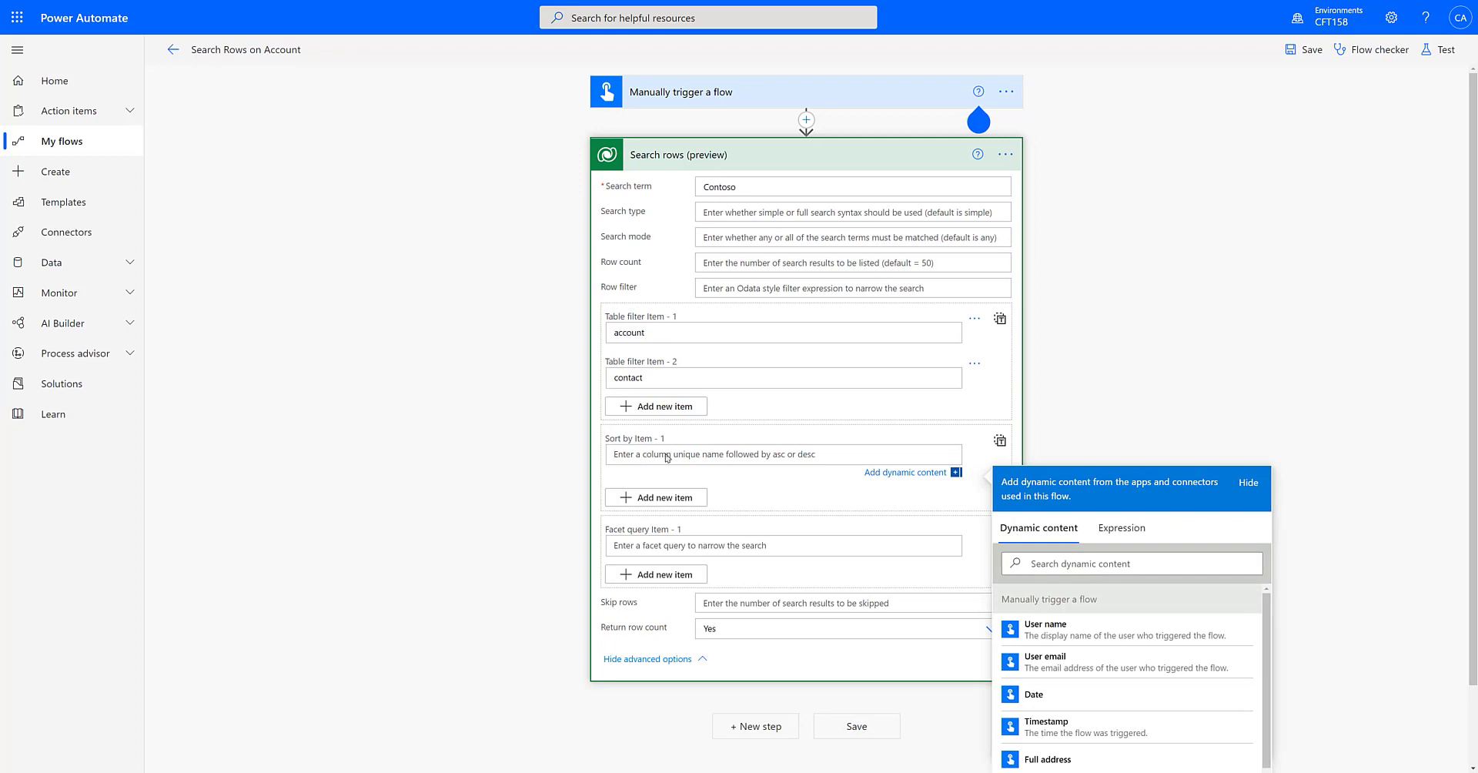
type("name desc")
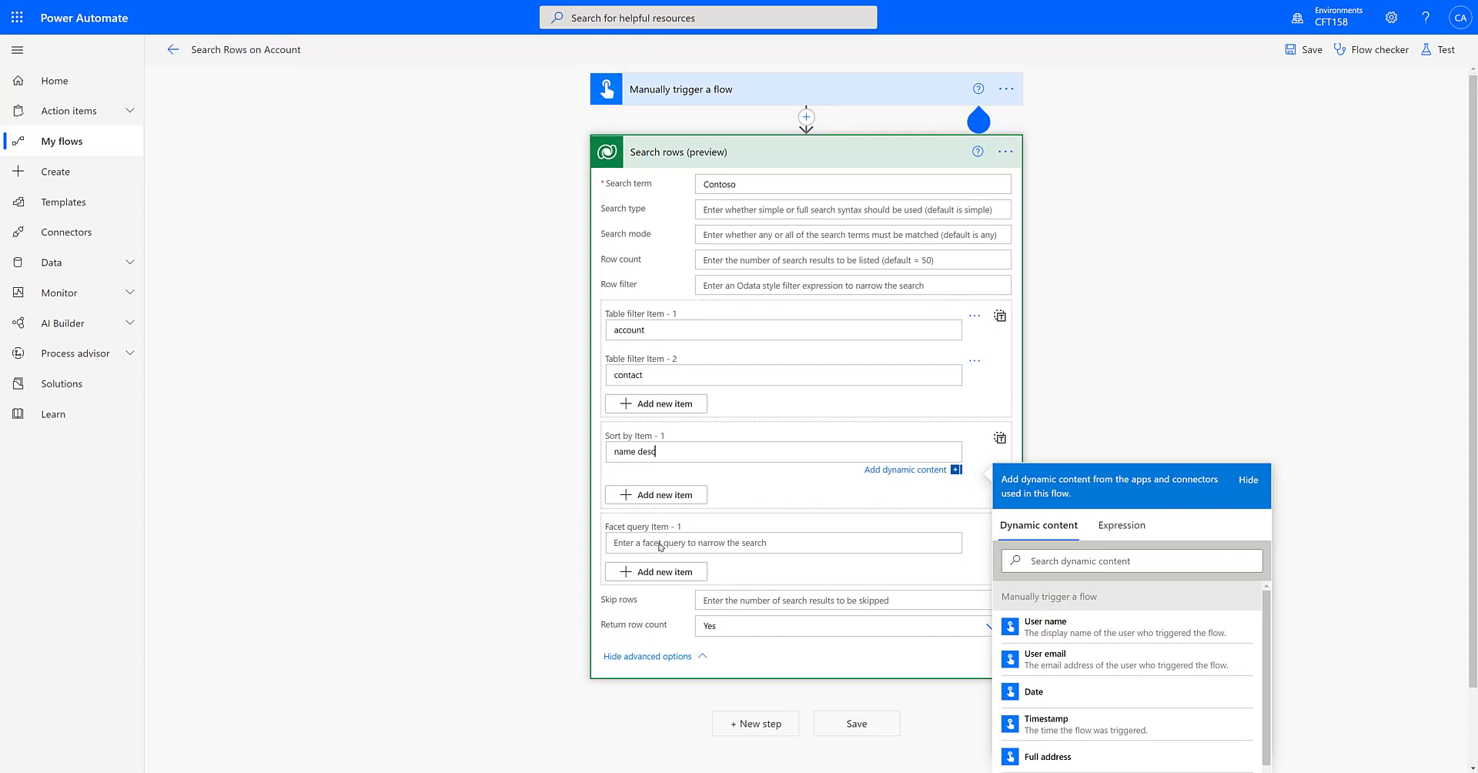
scroll(658, 548, "down", 1)
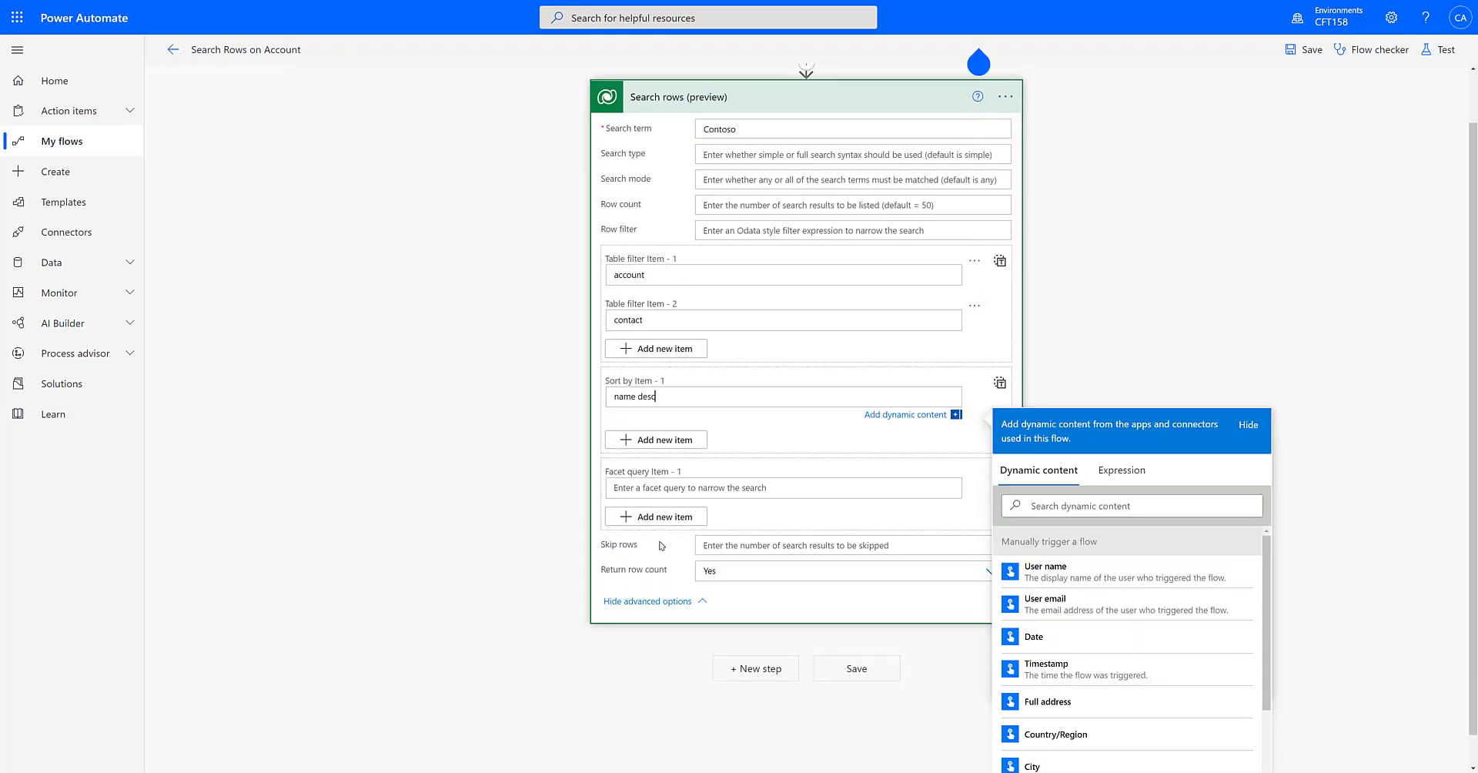
left_click(681, 496)
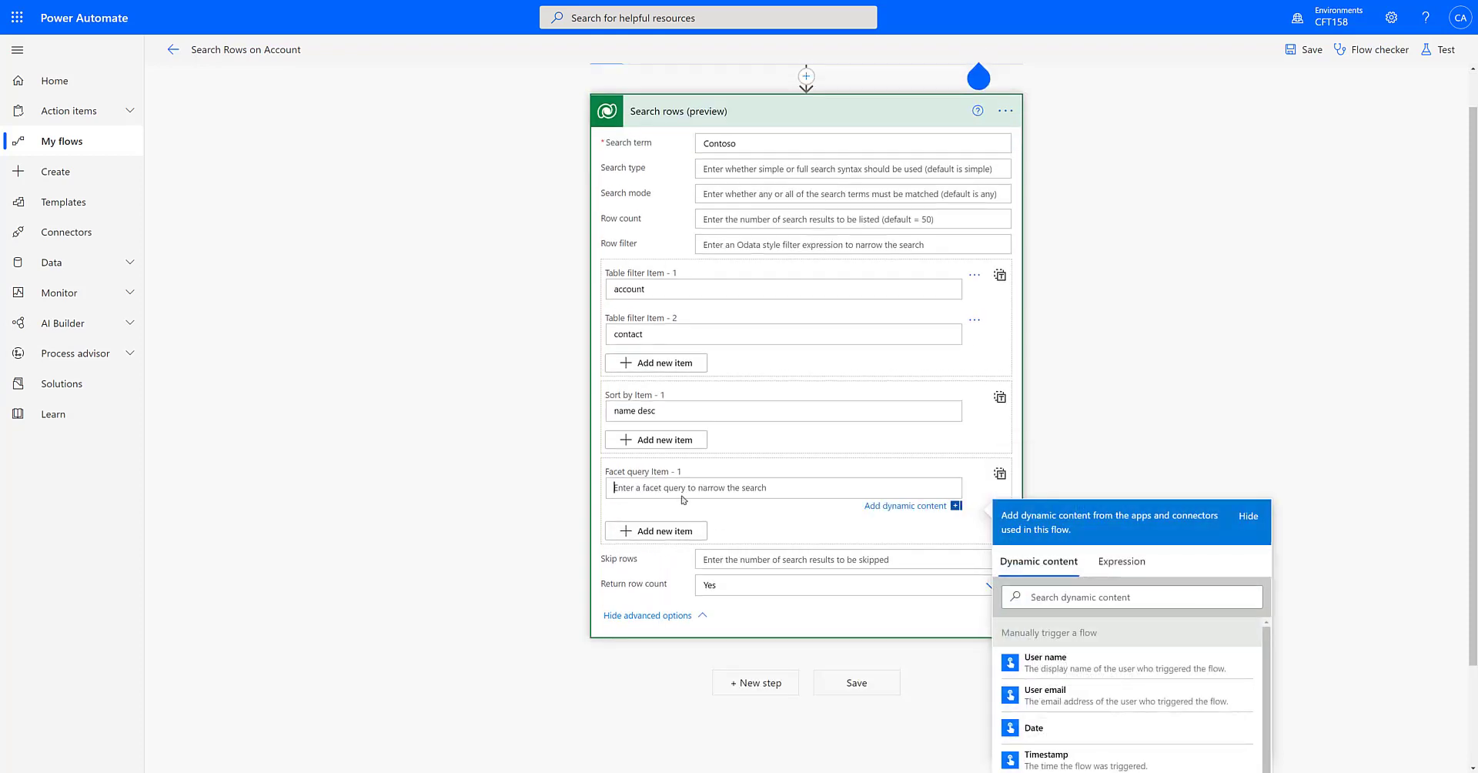
type("contact.address1_city")
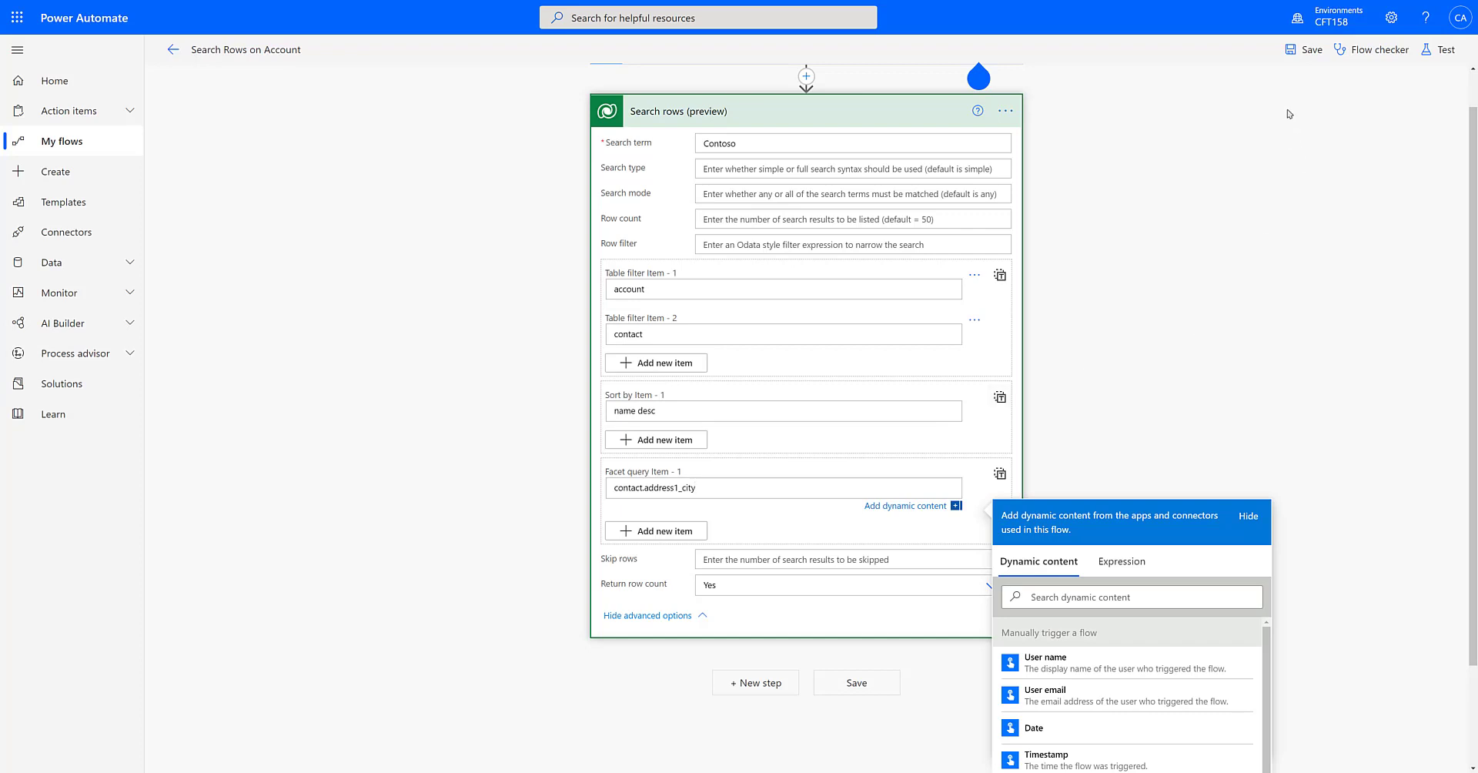
left_click(1281, 208)
Step: Save the flow with its sorting and facet query settings and run a manual test of it
left_click(1304, 49)
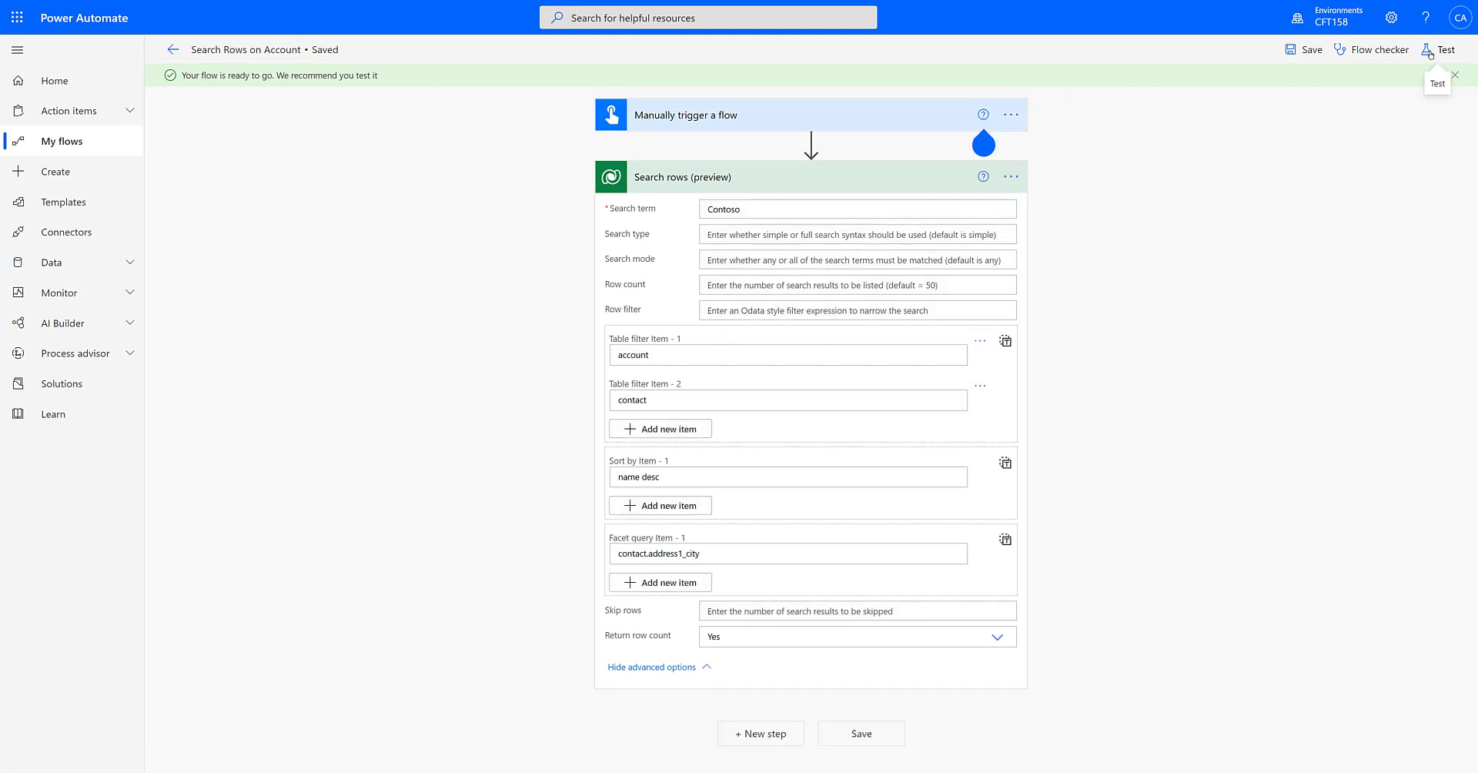
left_click(1428, 50)
key("Escape")
left_click(1427, 49)
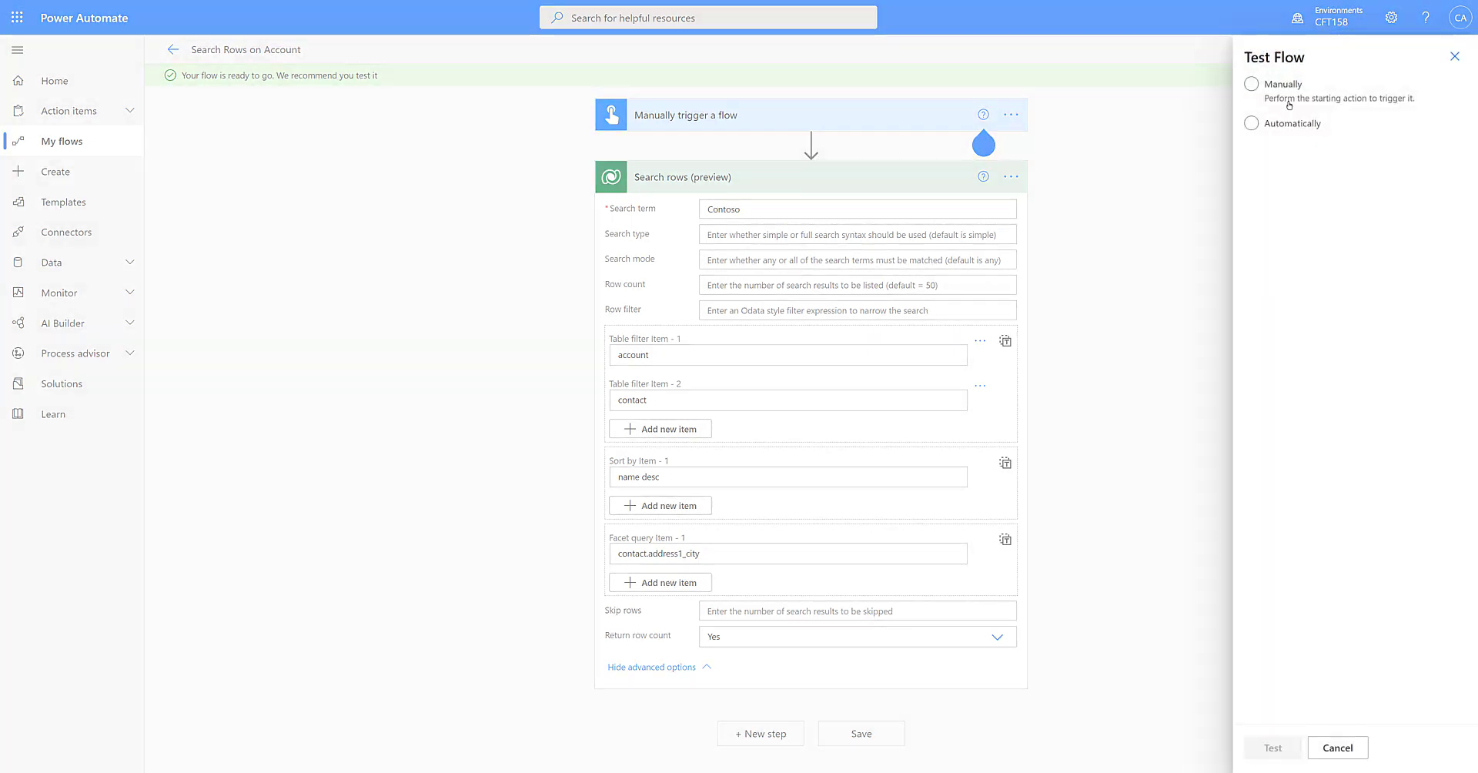
left_click(1289, 93)
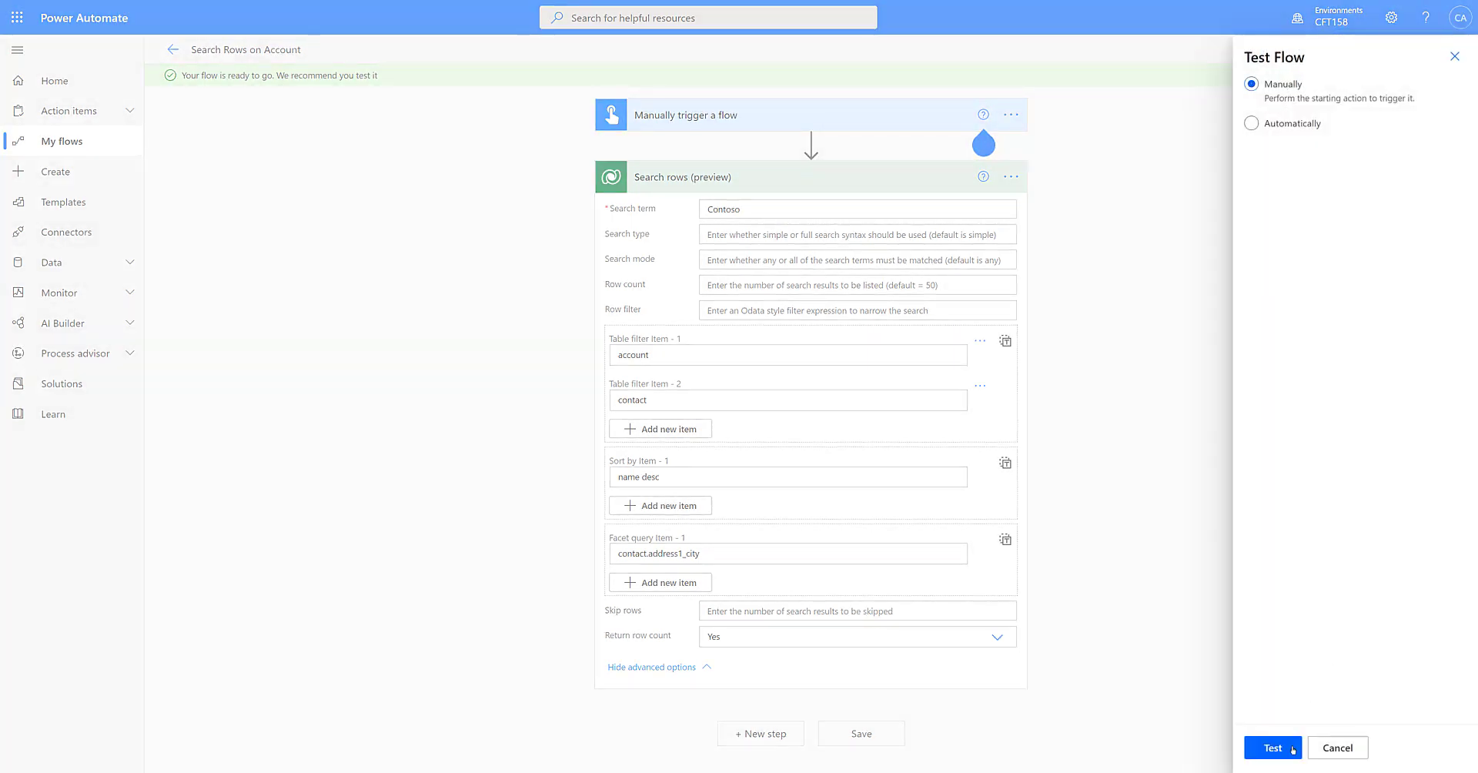
left_click(1288, 755)
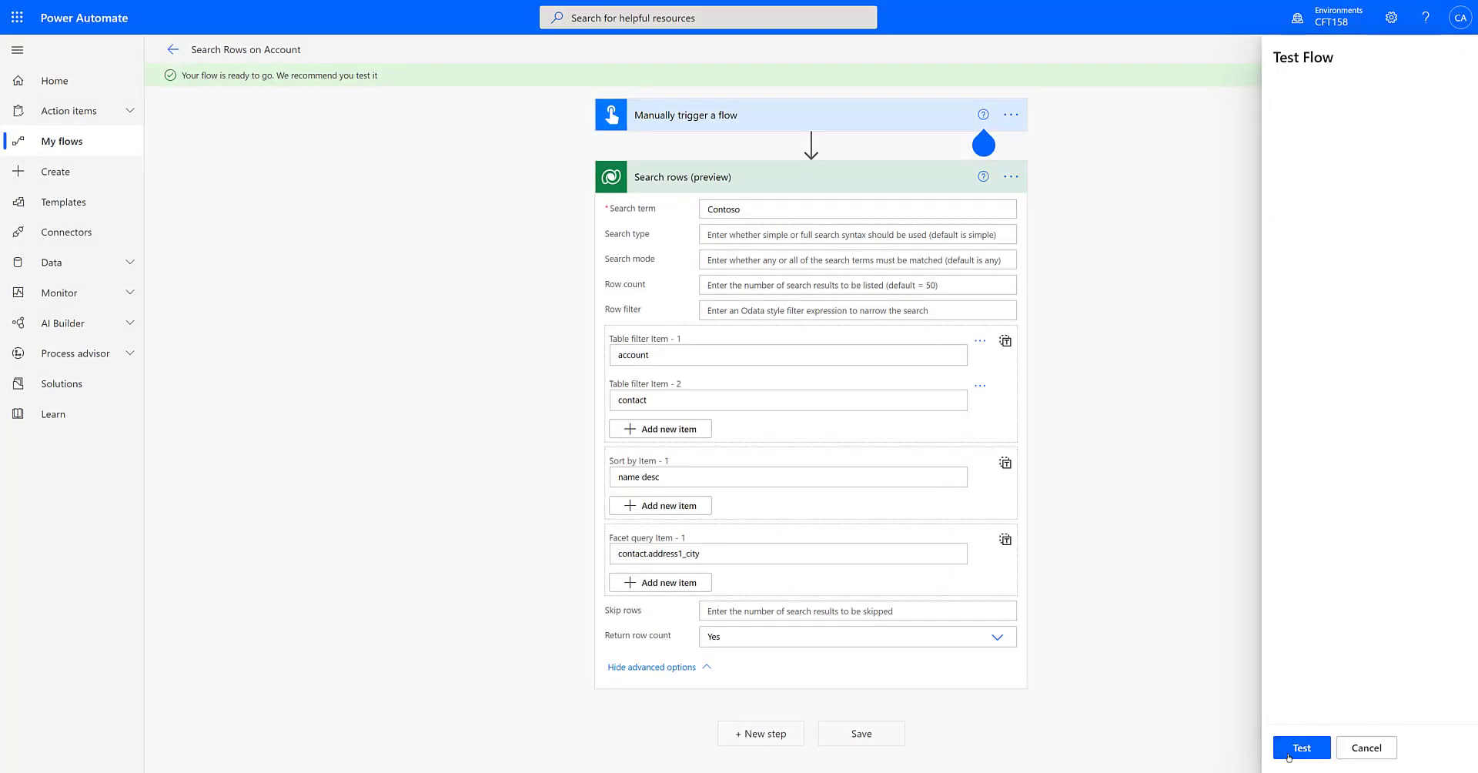
left_click(1290, 750)
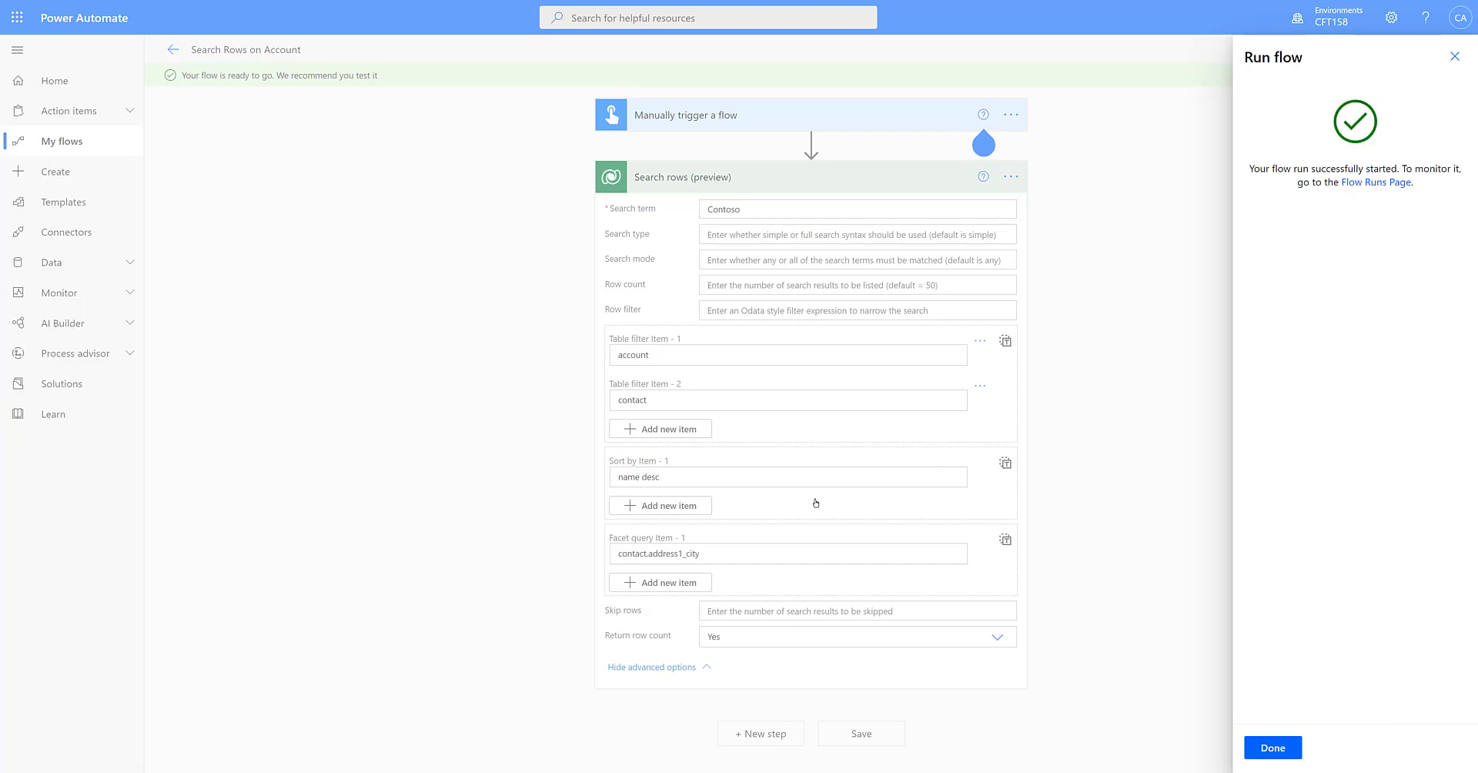
left_click(1266, 747)
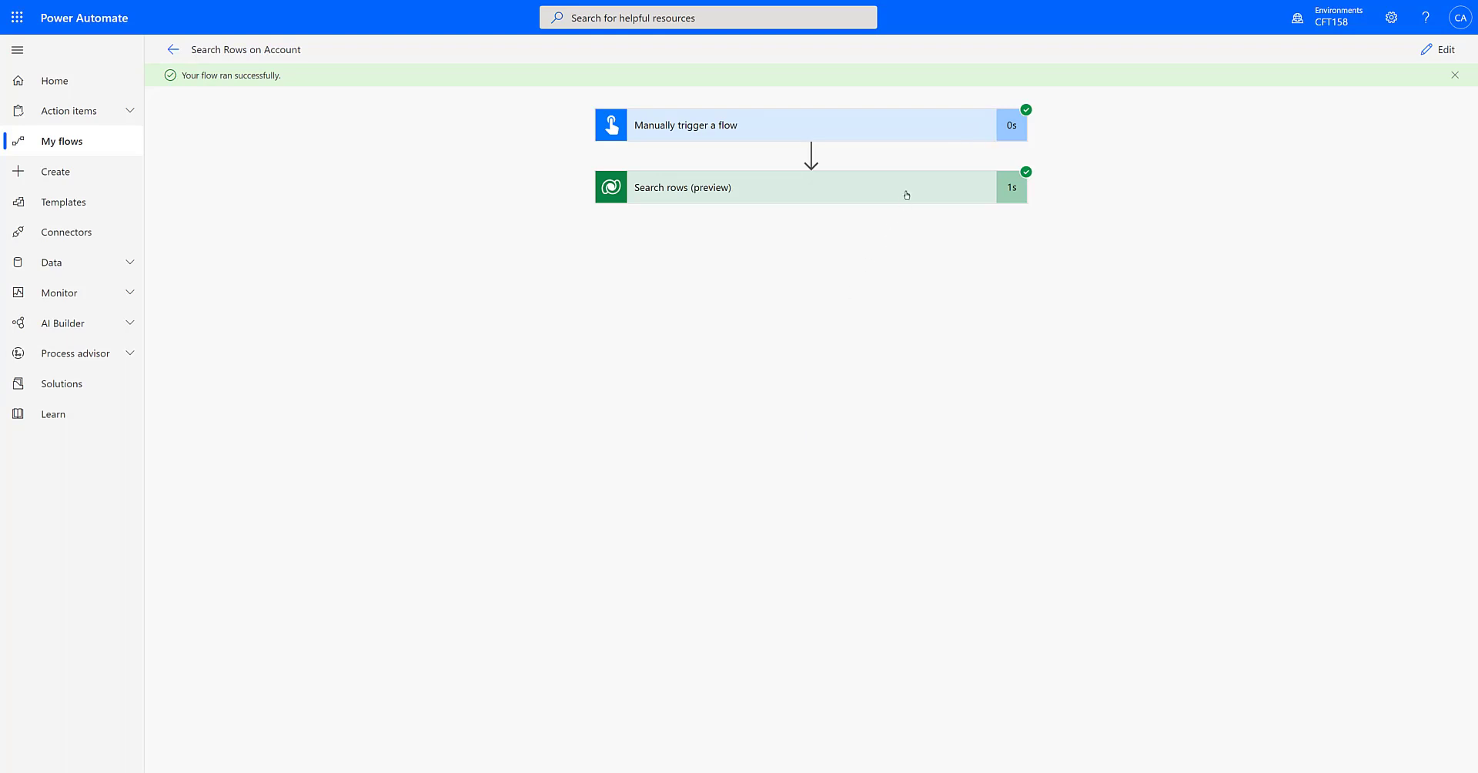
Step: Examine the Search rows results of this run, including total row count and facet results, and read through the raw outputs
left_click(907, 195)
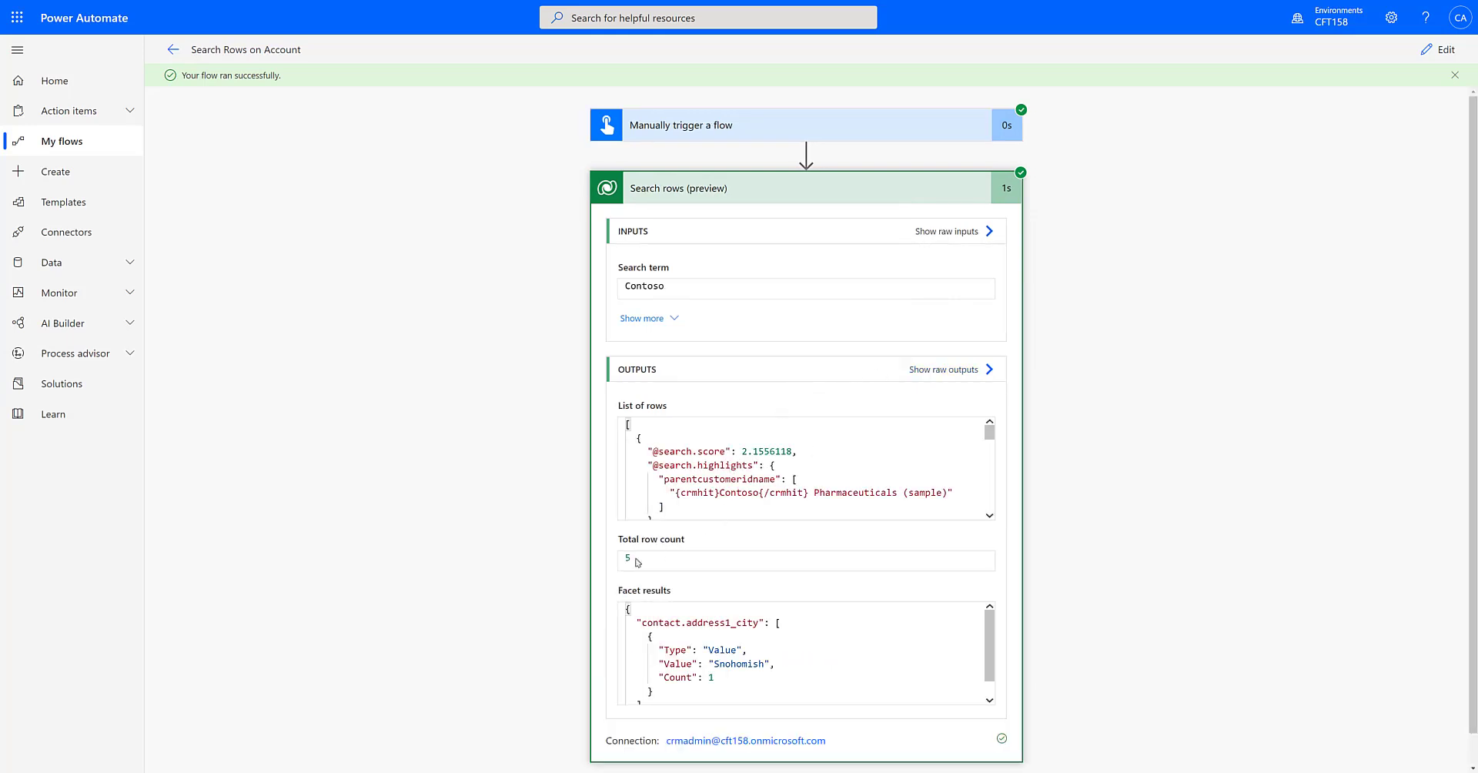
scroll(808, 653, "down", 1)
scroll(810, 648, "up", 1)
left_click(974, 356)
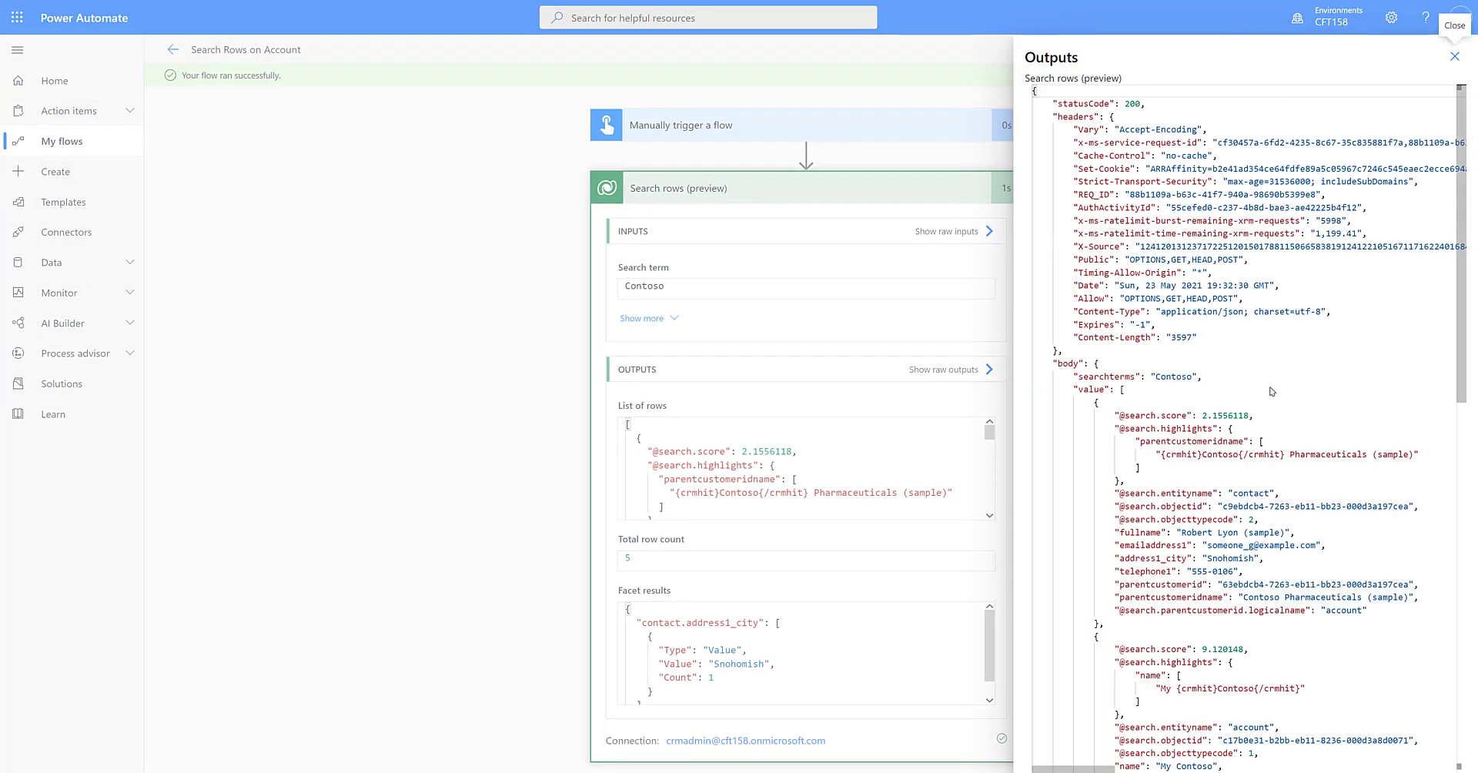
scroll(1272, 391, "down", 4)
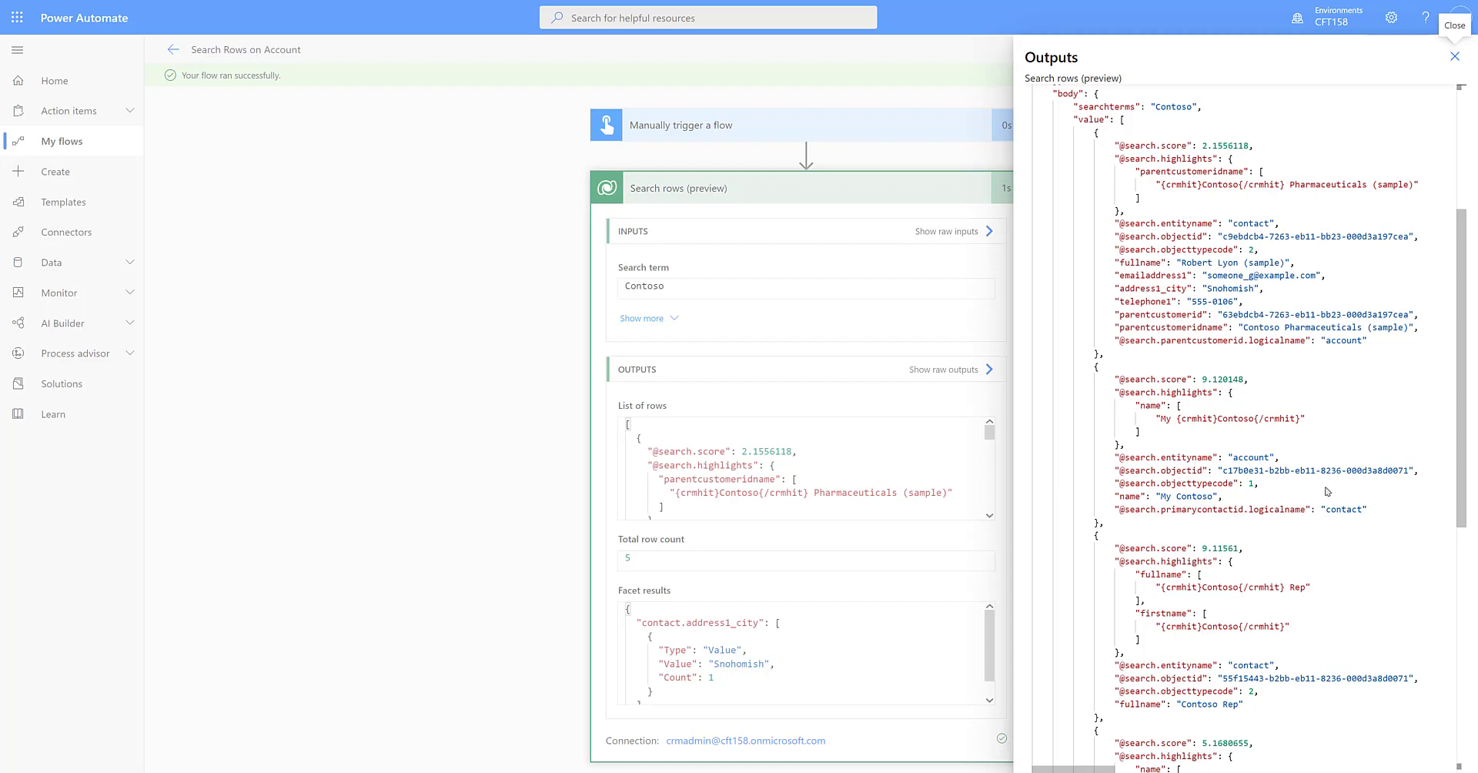
scroll(1326, 491, "down", 3)
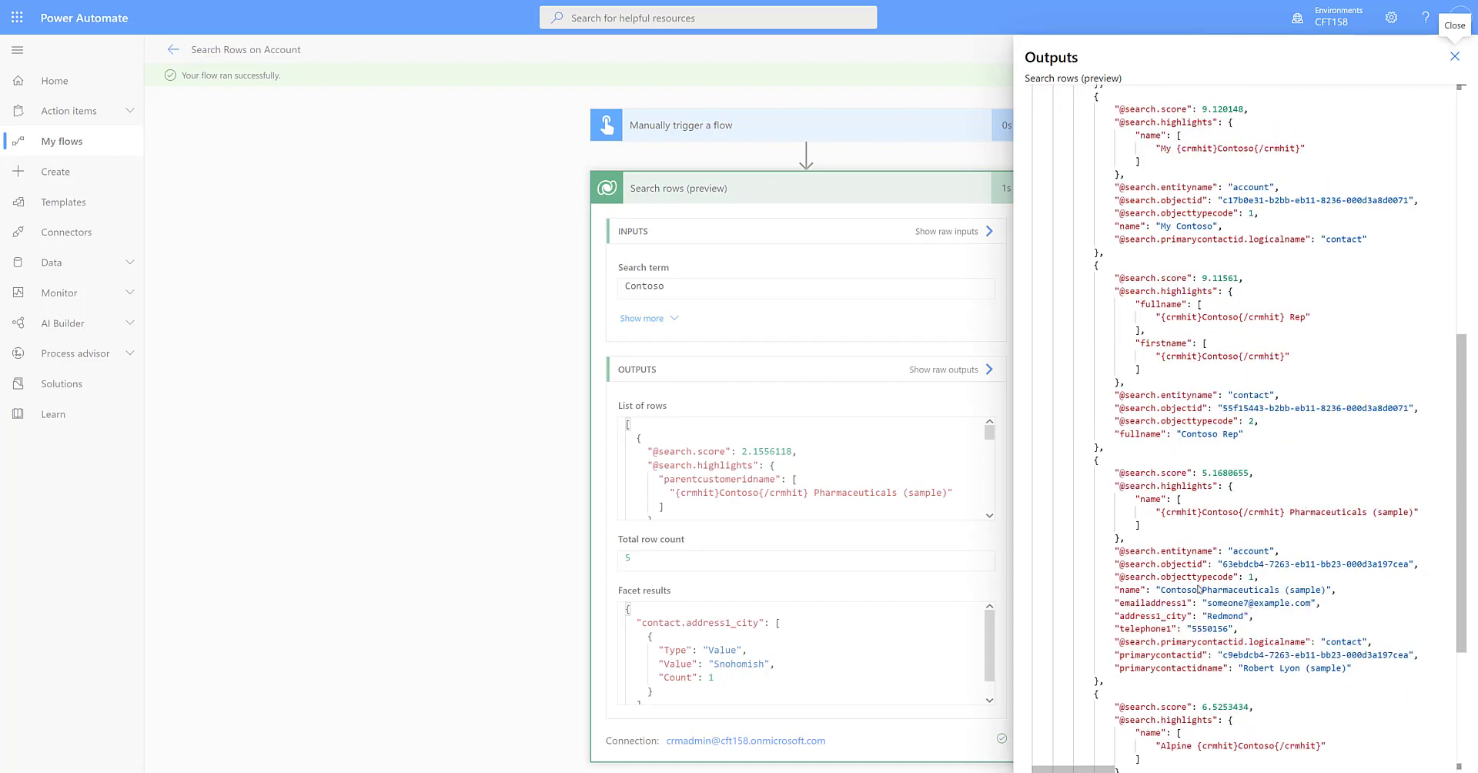
scroll(1188, 599, "down", 3)
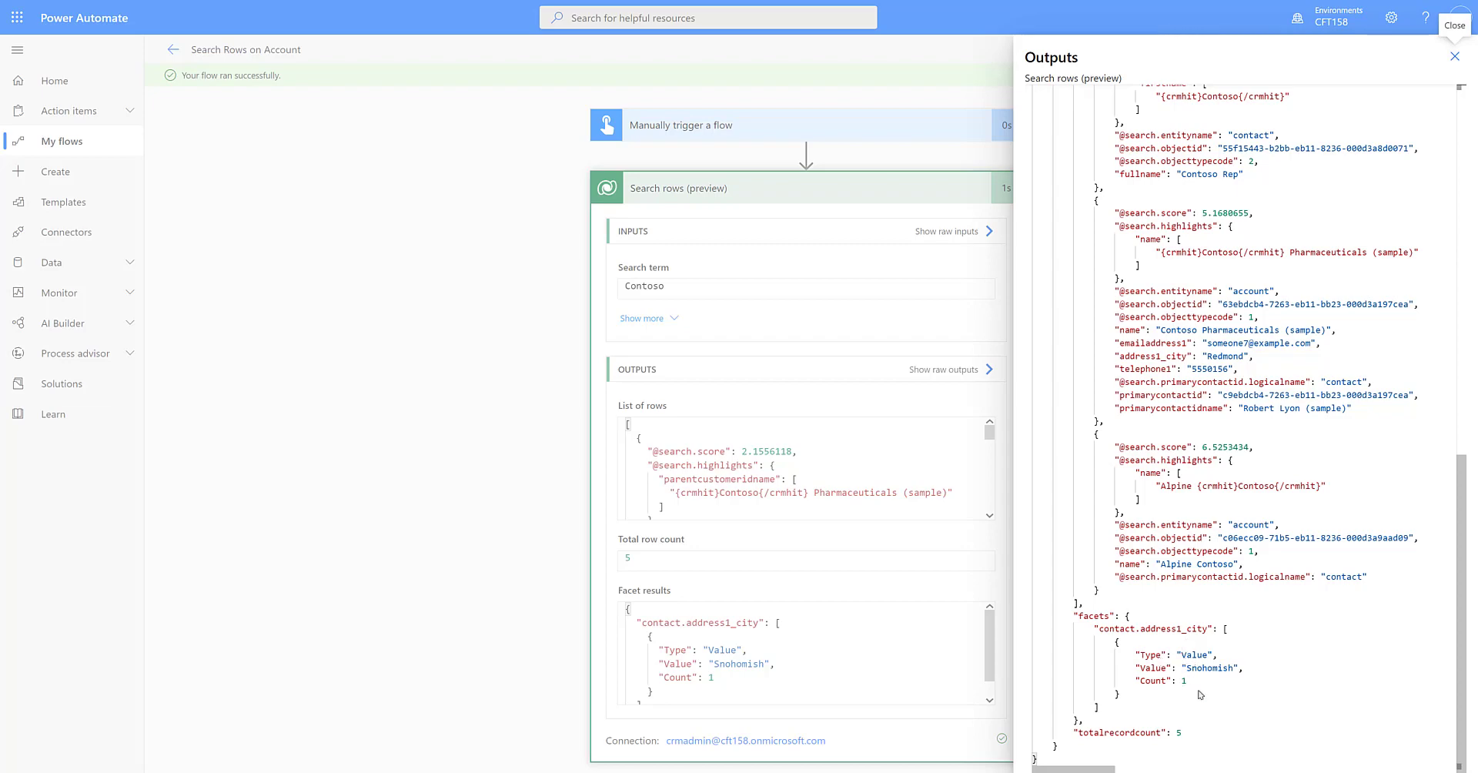
scroll(1200, 690, "up", 15)
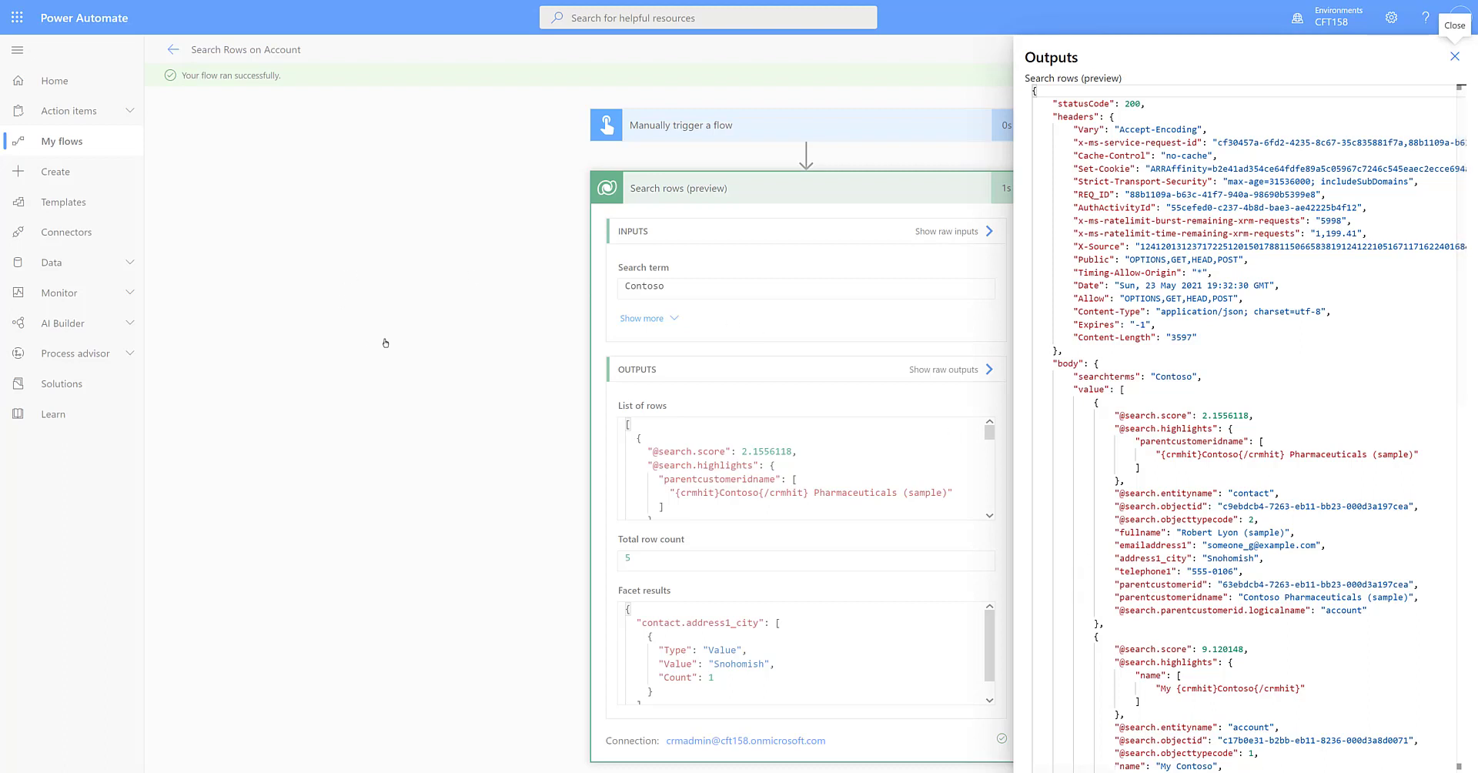
key("Escape")
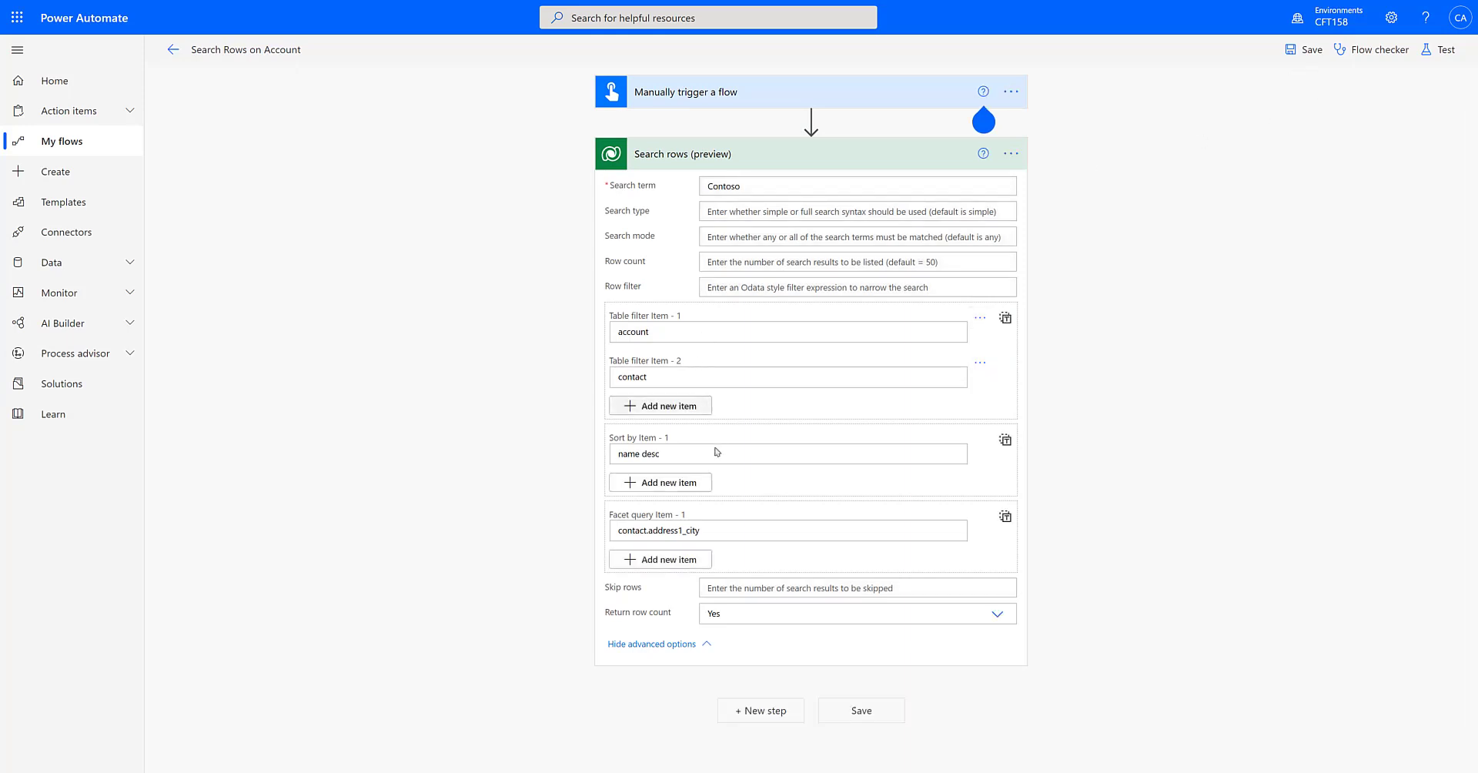
Step: Set the Search rows action to skip 4 rows and save the flow
left_click(737, 588)
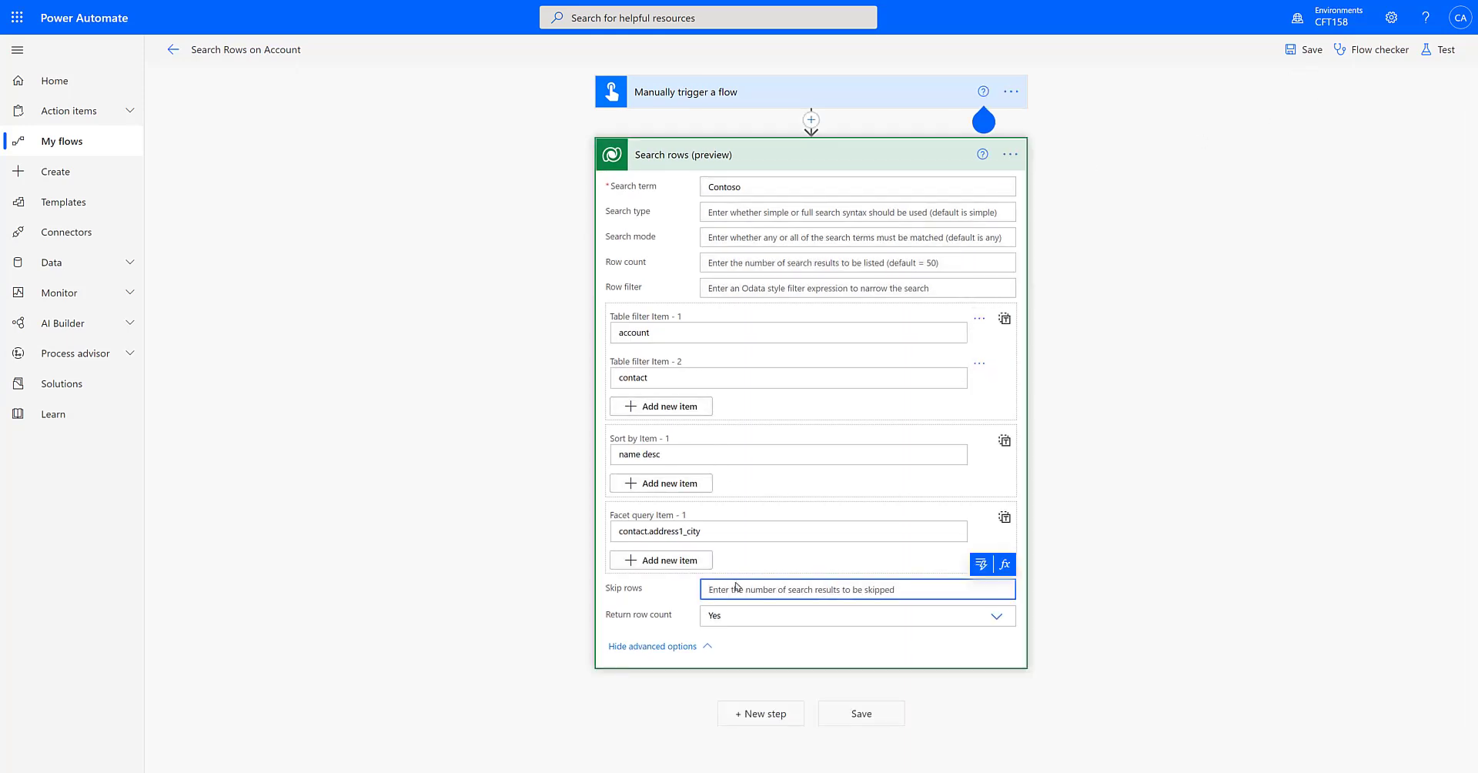
type("4")
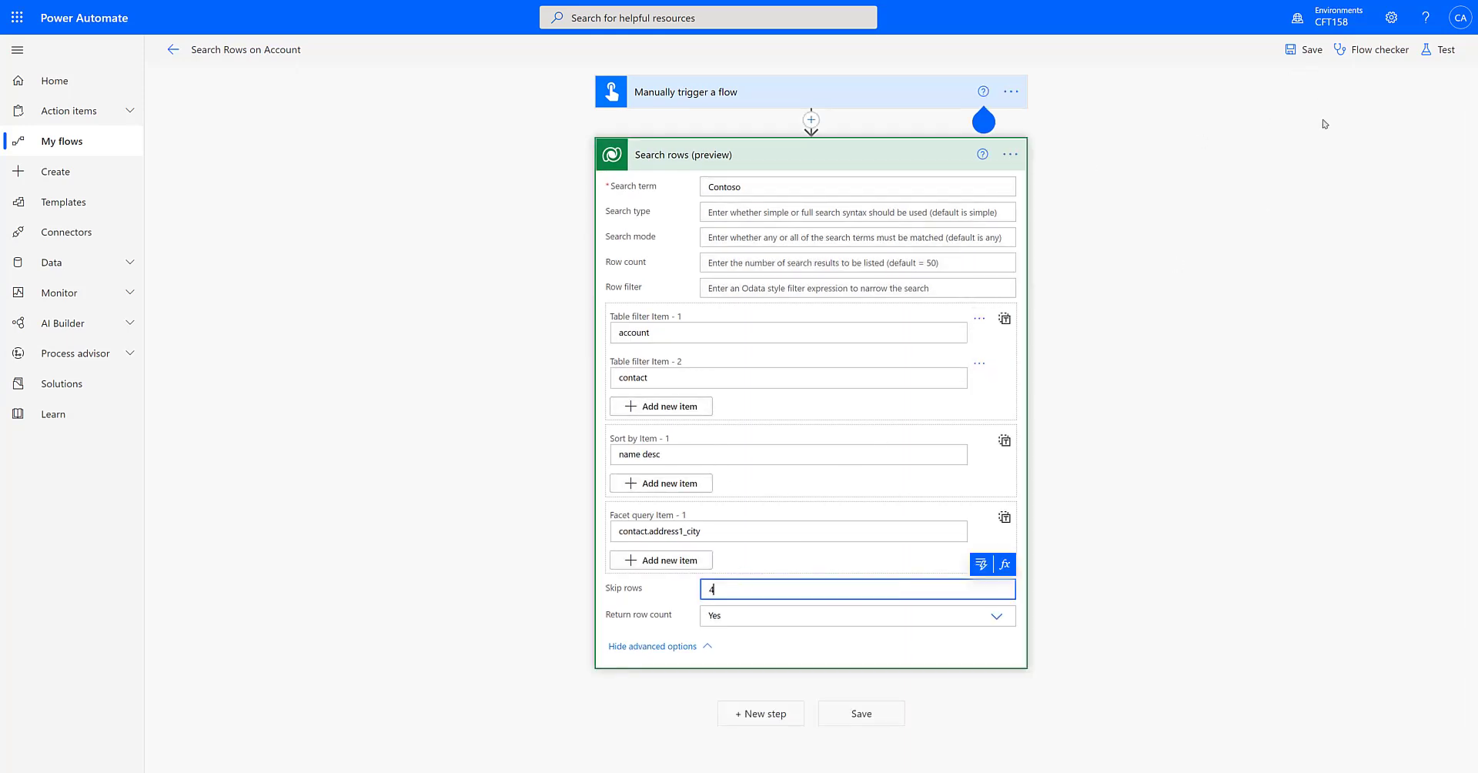
left_click(1305, 51)
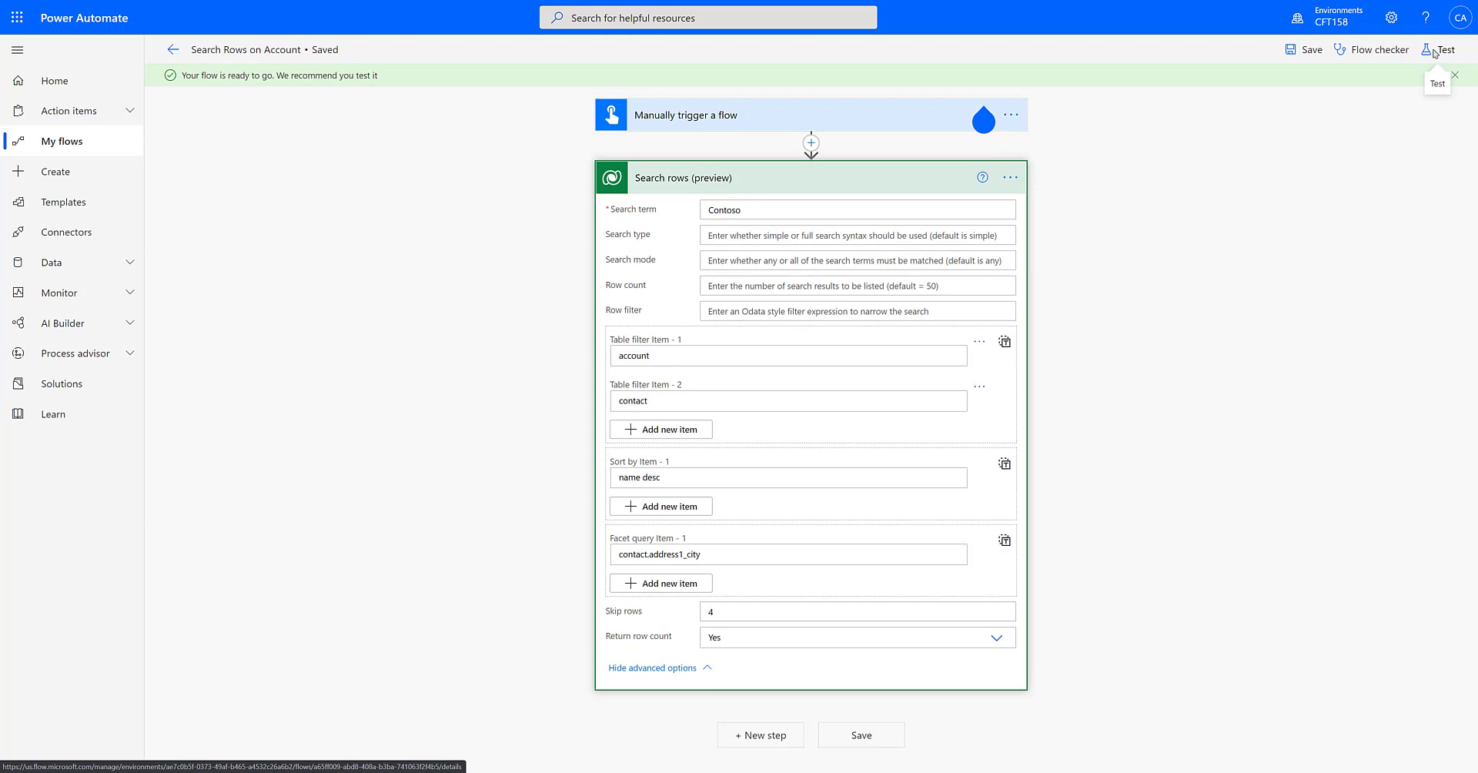
Step: Run a manual test of the saved flow and go to its run details
left_click(1435, 51)
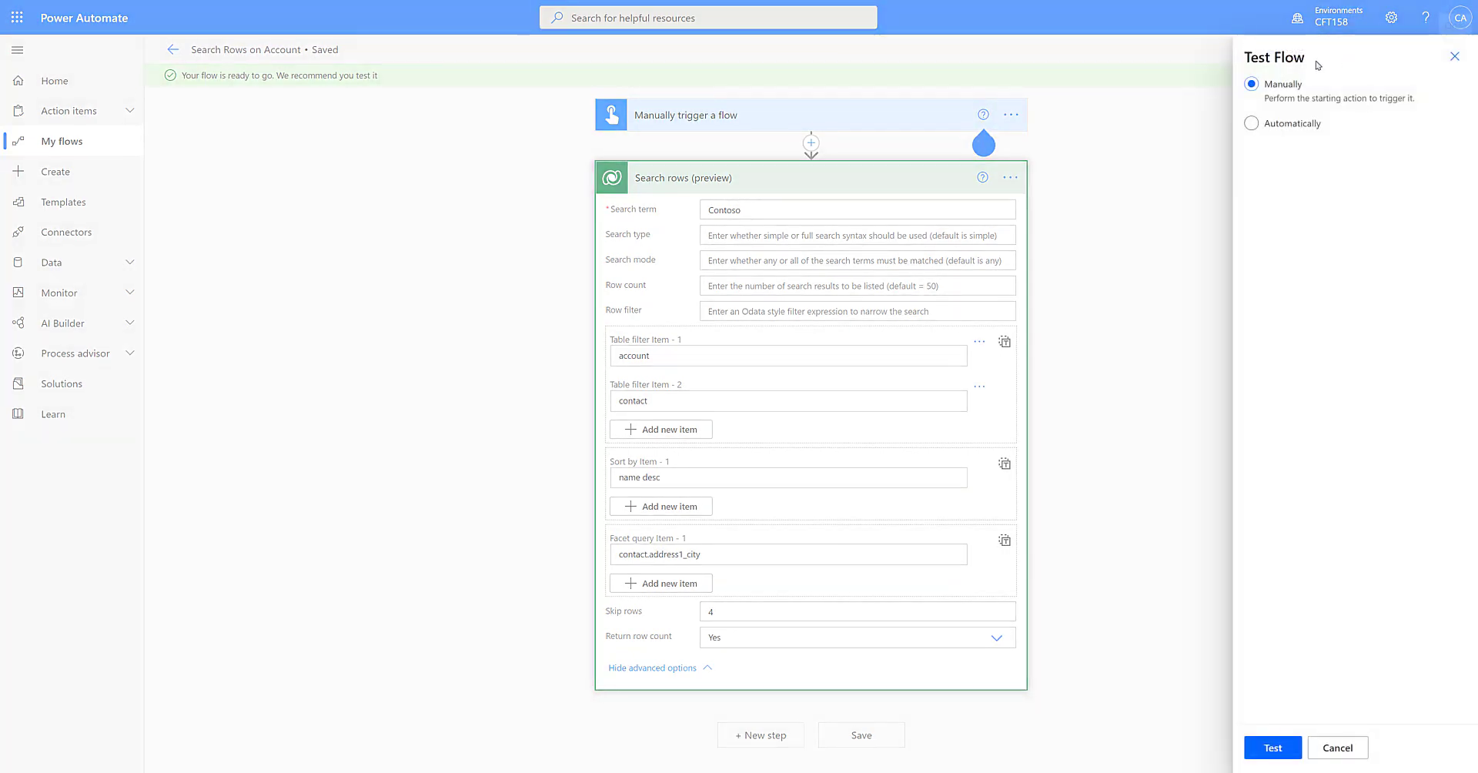
left_click(1258, 745)
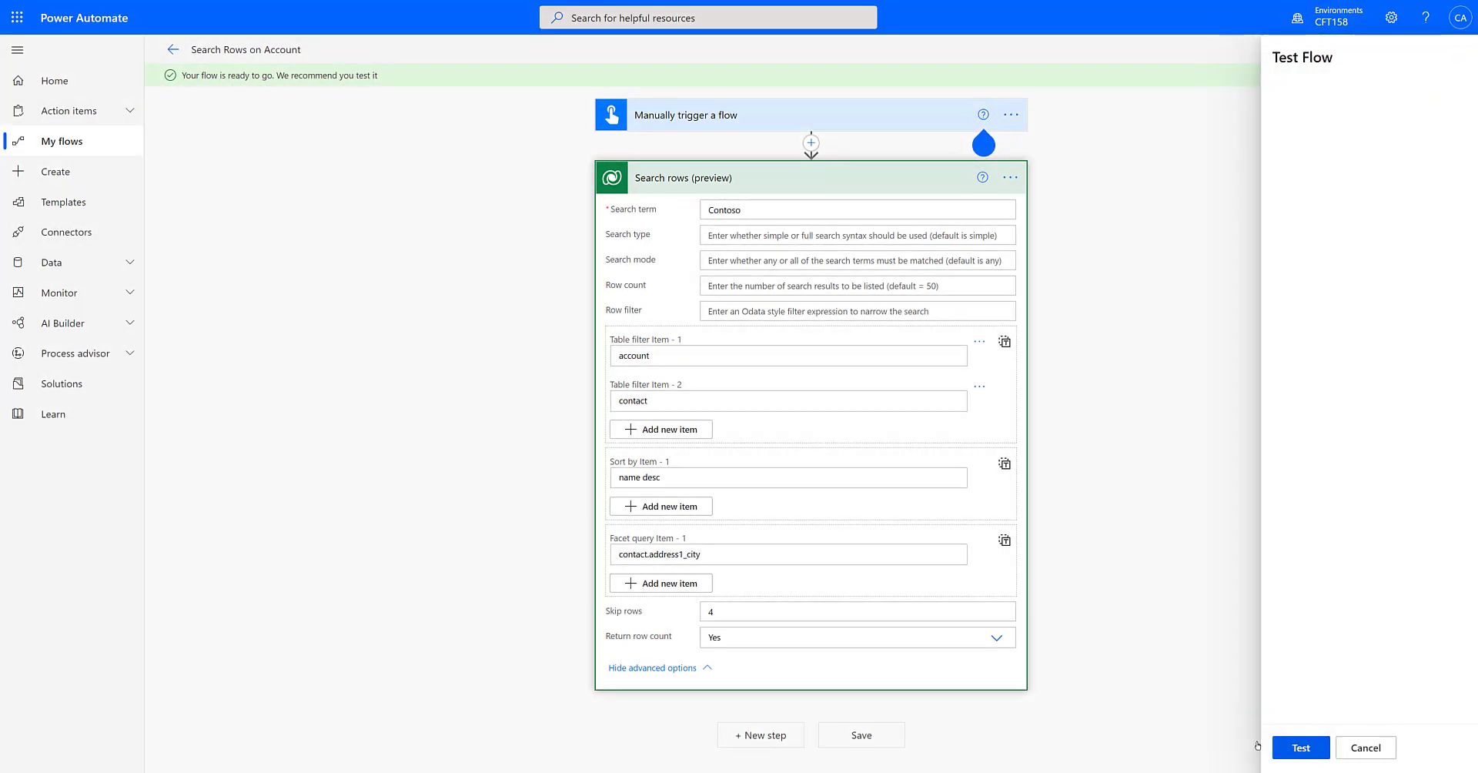
left_click(1262, 747)
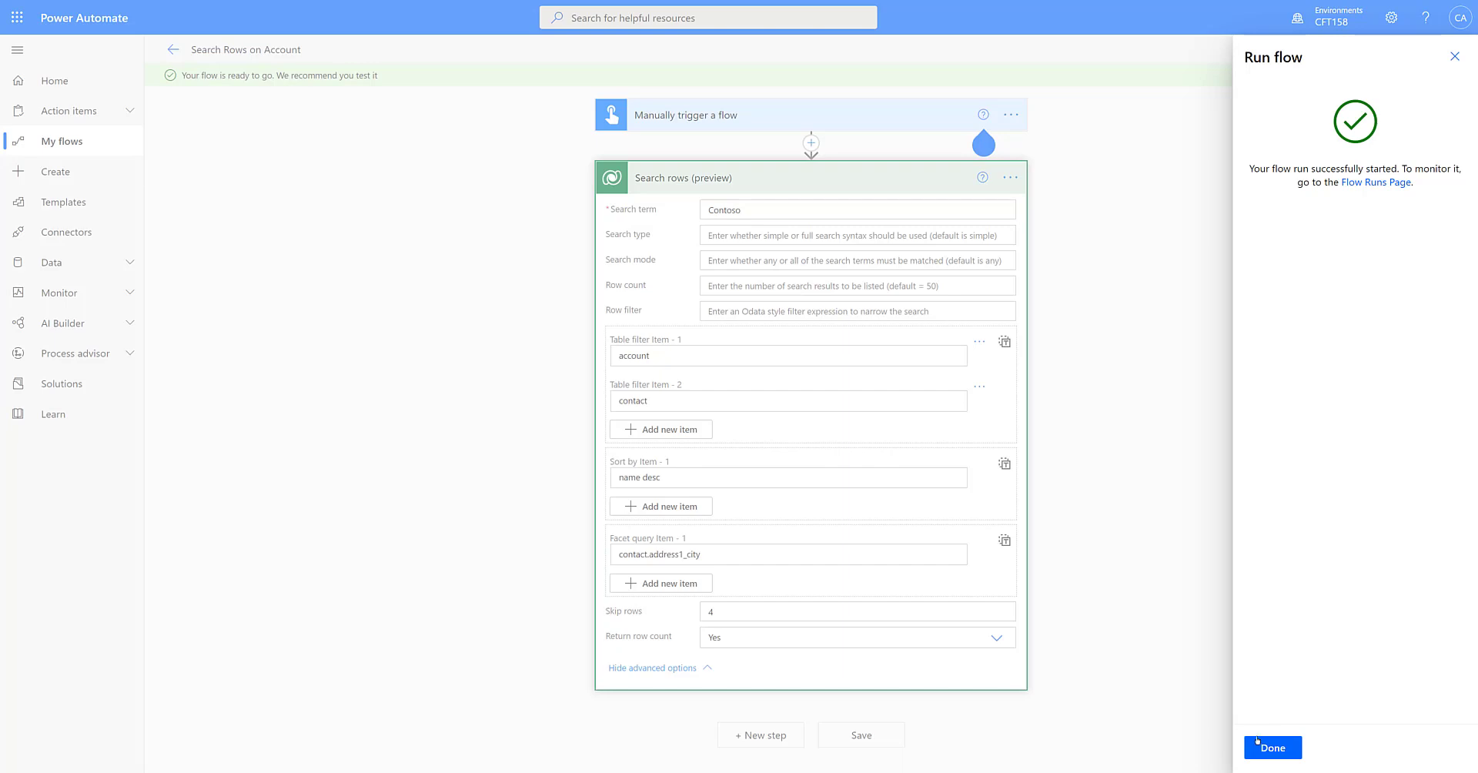
left_click(1259, 746)
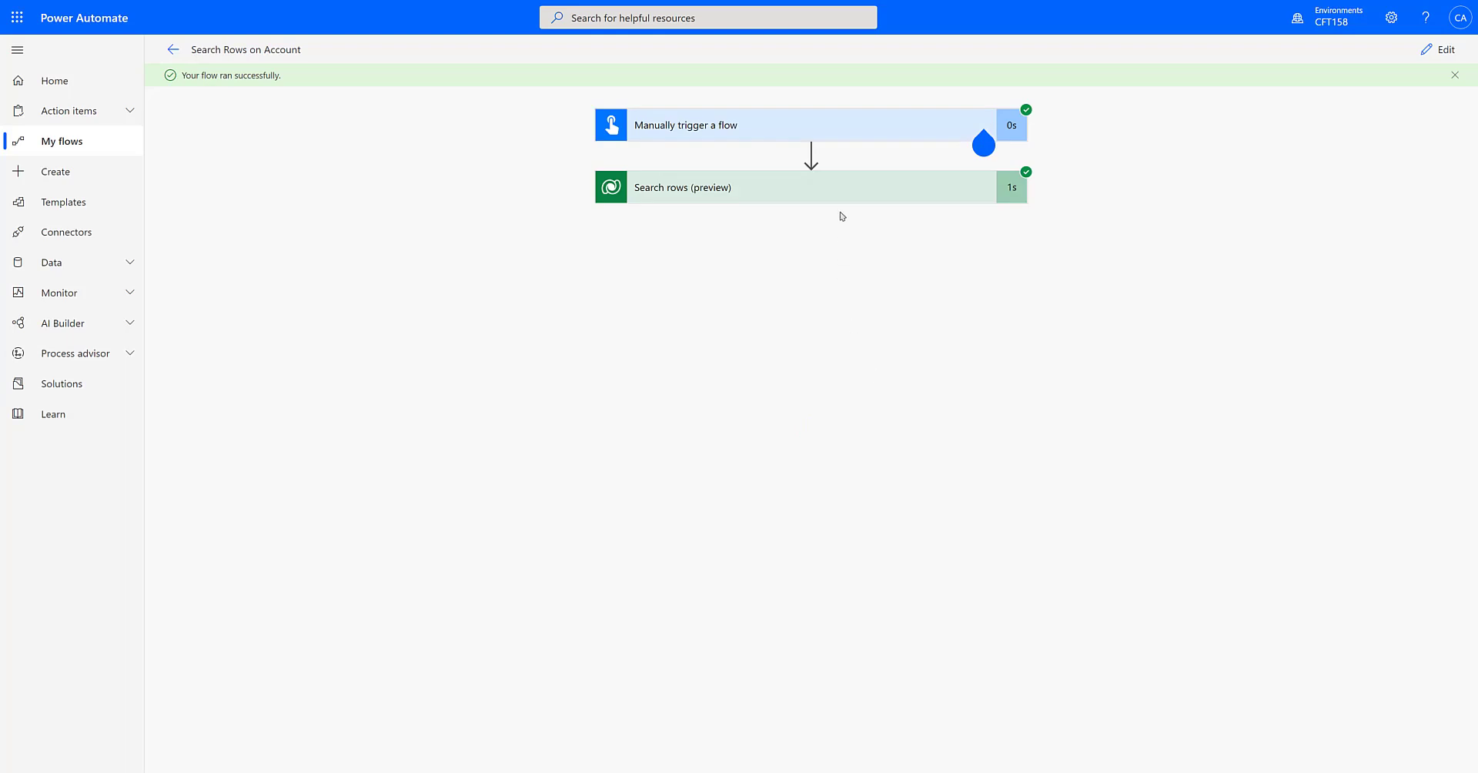
Step: Check the Search rows results and raw outputs of the run with skipped rows, and return to editing the flow
left_click(847, 188)
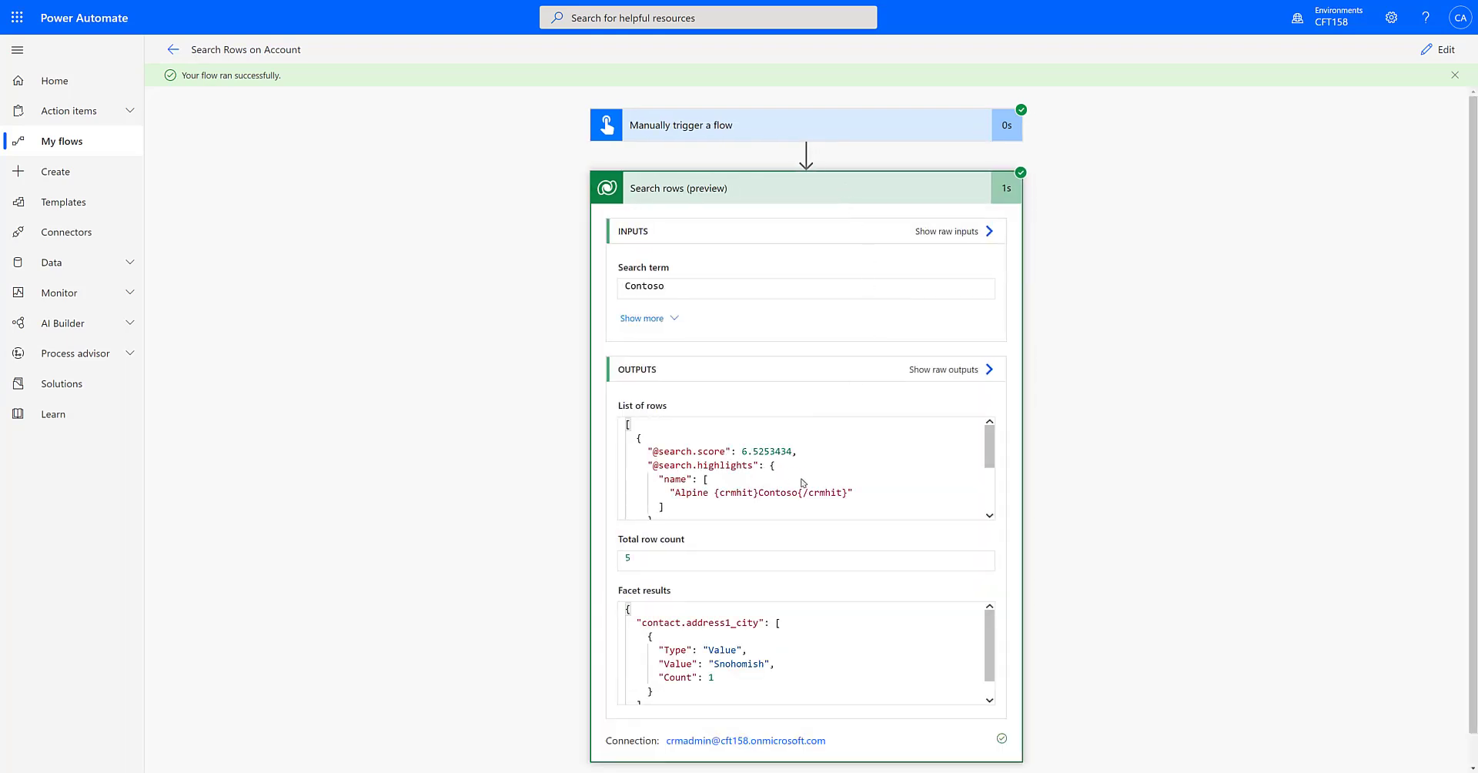
left_click(931, 370)
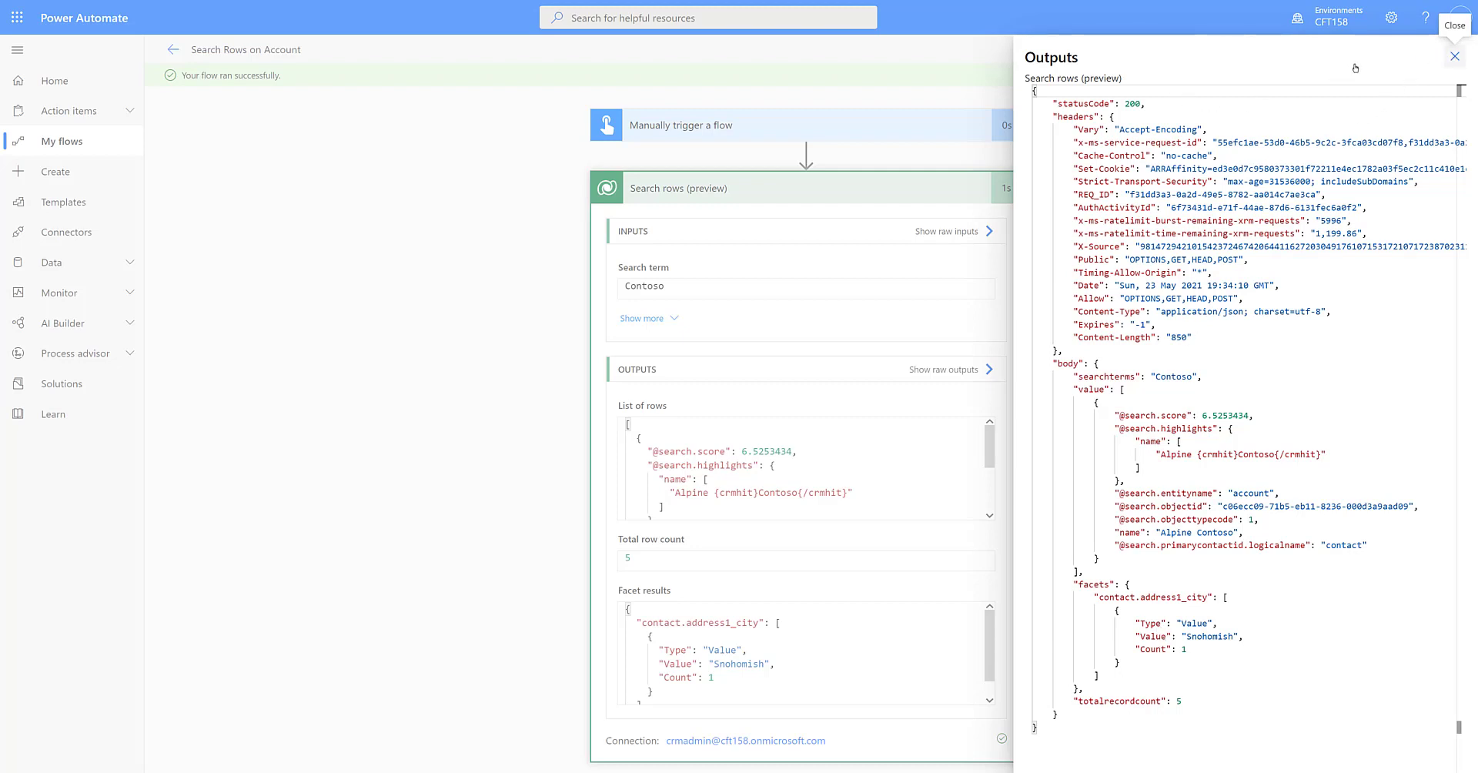
left_click(1449, 51)
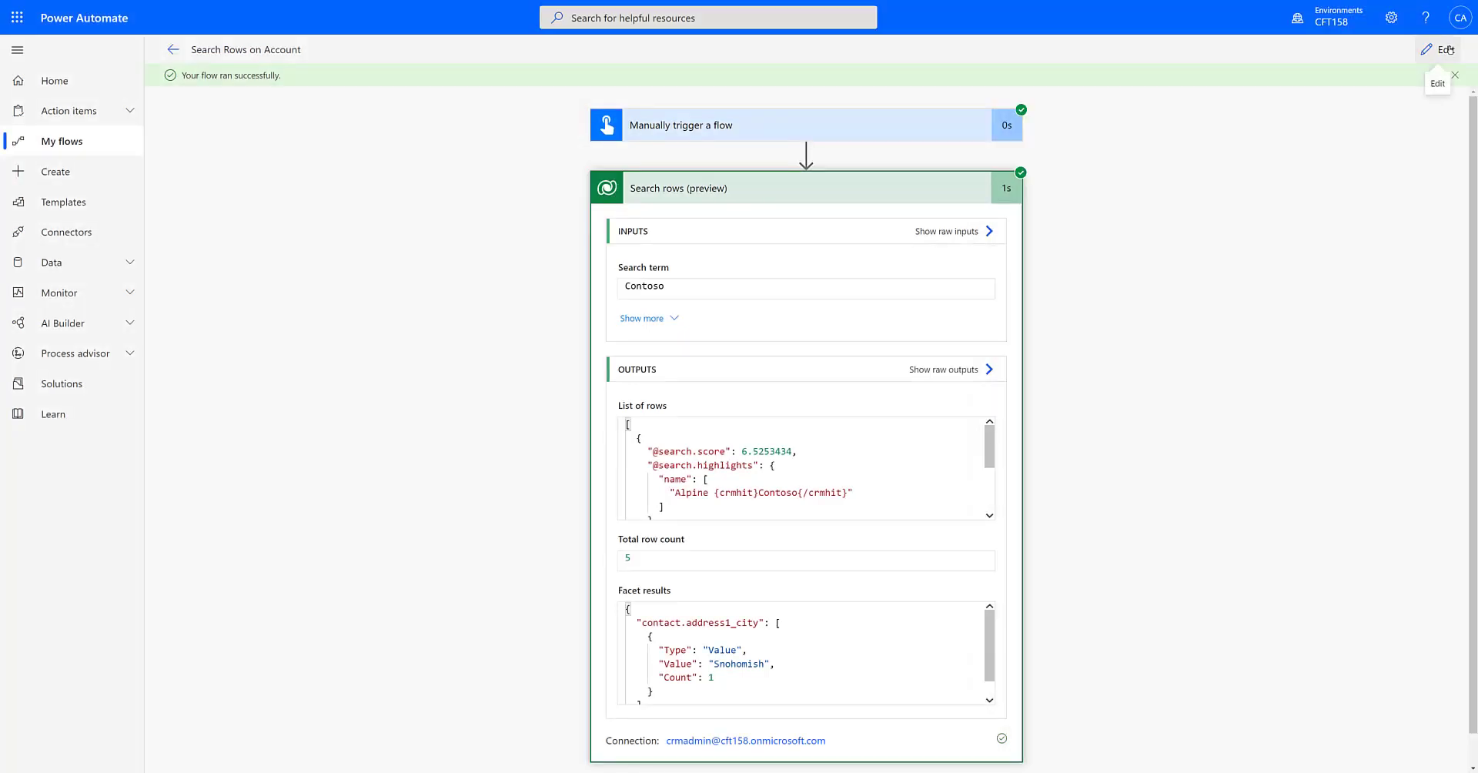
left_click(1446, 50)
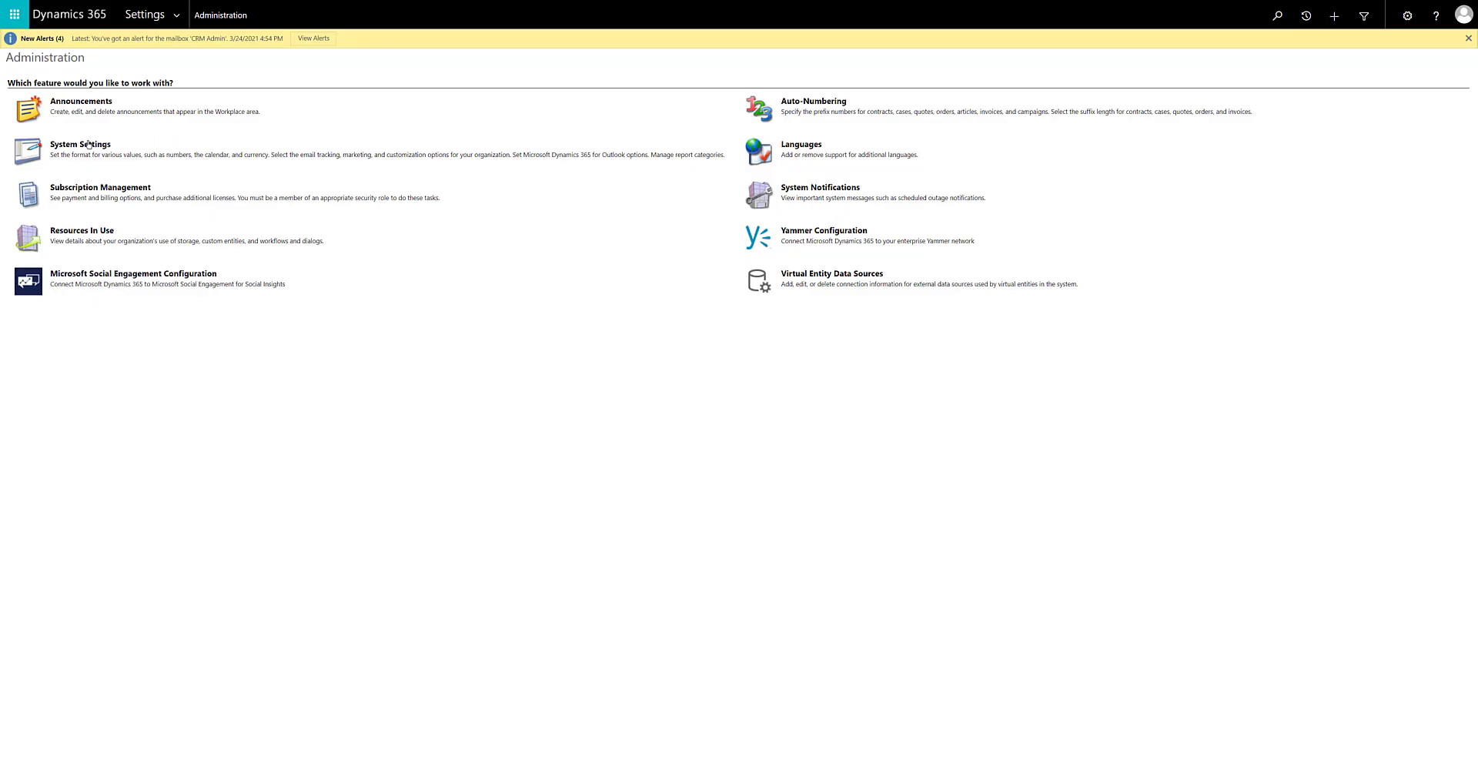
Step: Switch to Dynamics 365 Administration and enable Relevance Search in the search setup section of System Settings
left_click(86, 143)
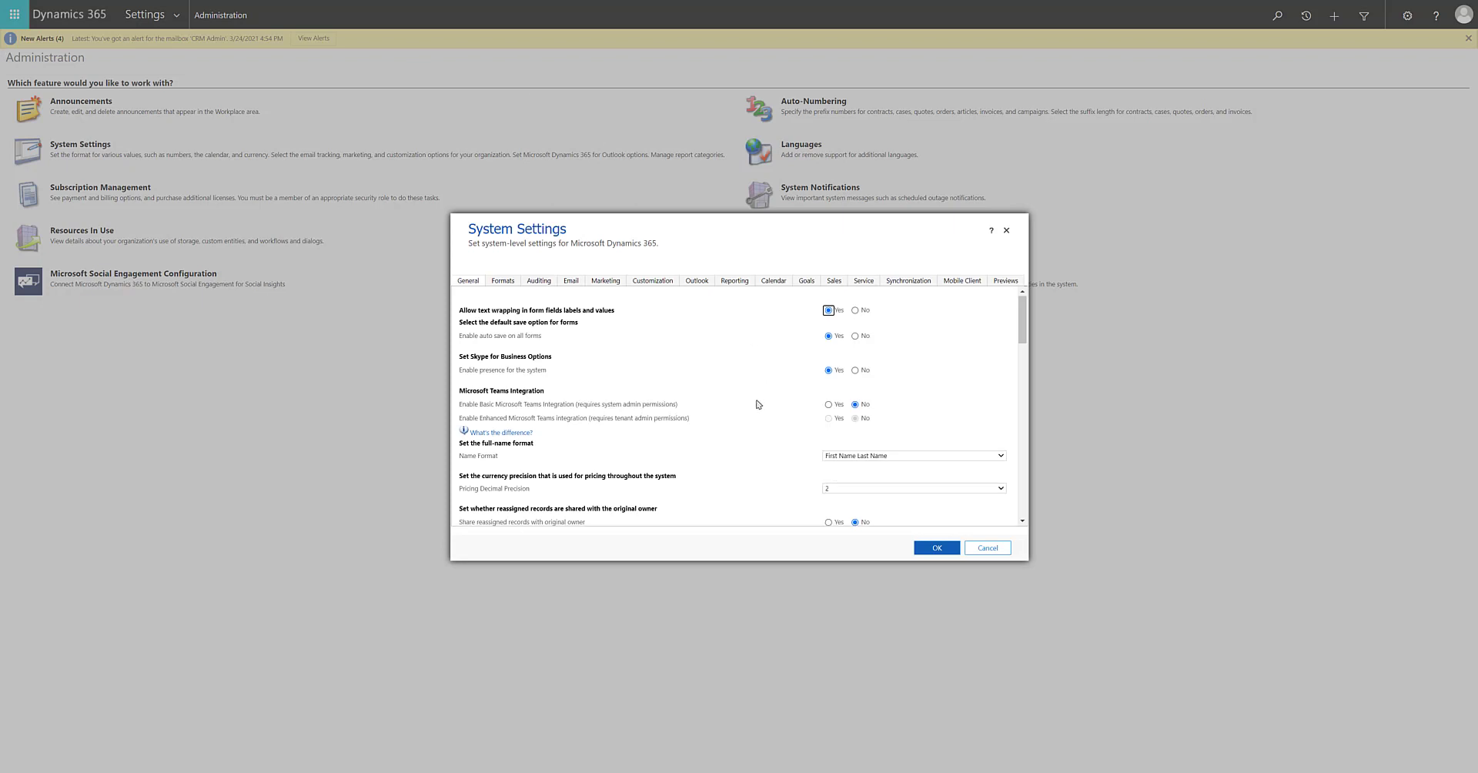
scroll(758, 404, "down", 2)
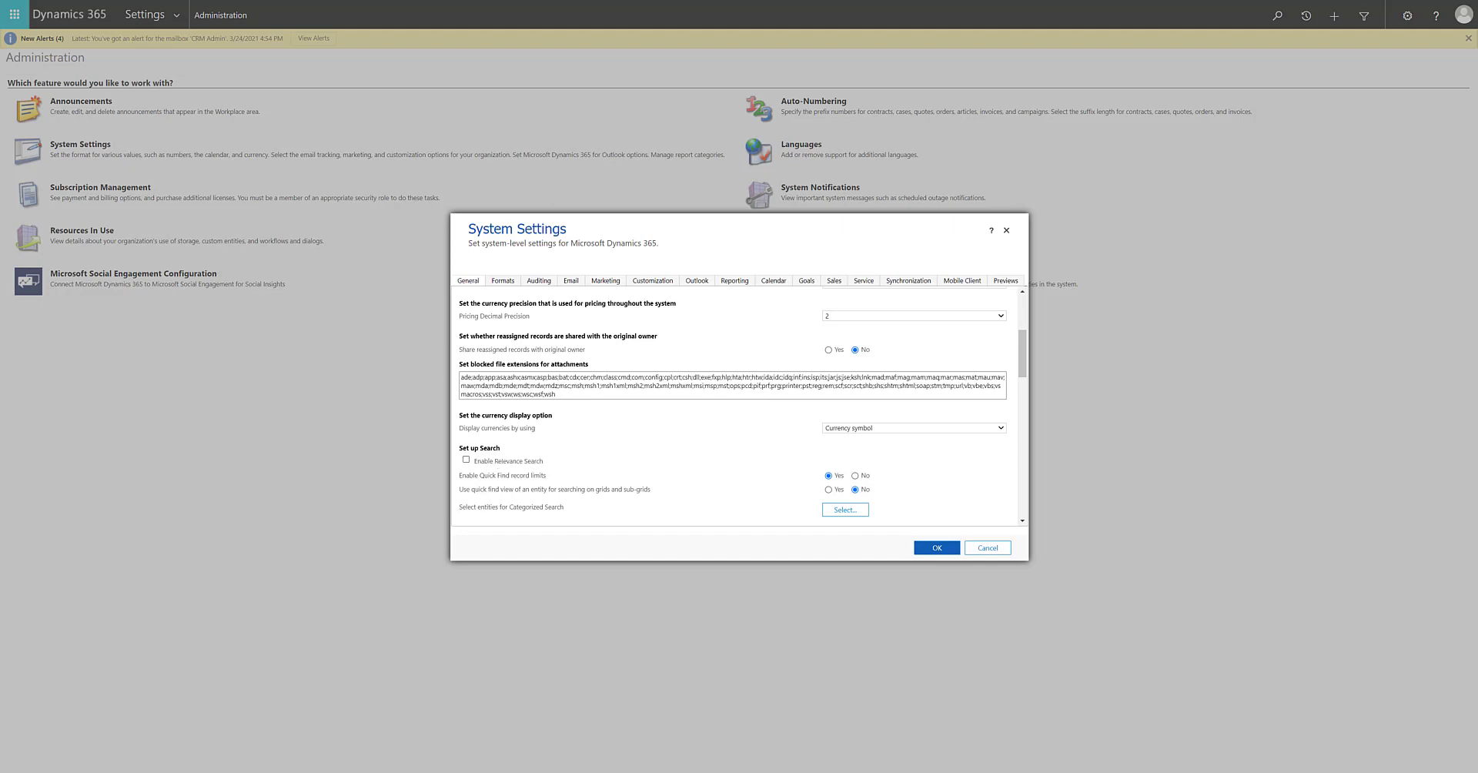
left_click(466, 460)
left_click(929, 550)
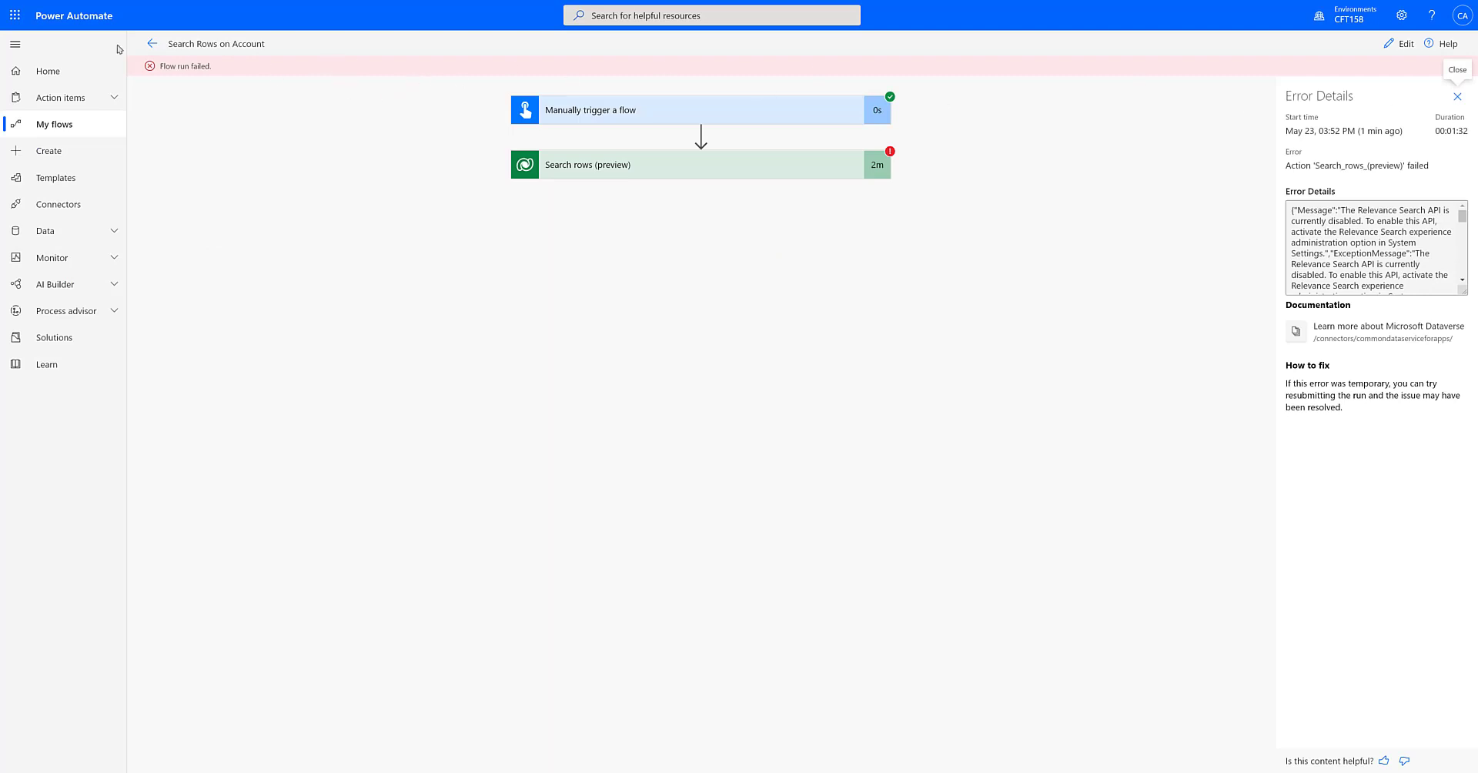
Step: Leave the failed flow run and examine the find columns of the Quick Find Active Accounts view in Dynamics 365 without changing them
left_click(151, 43)
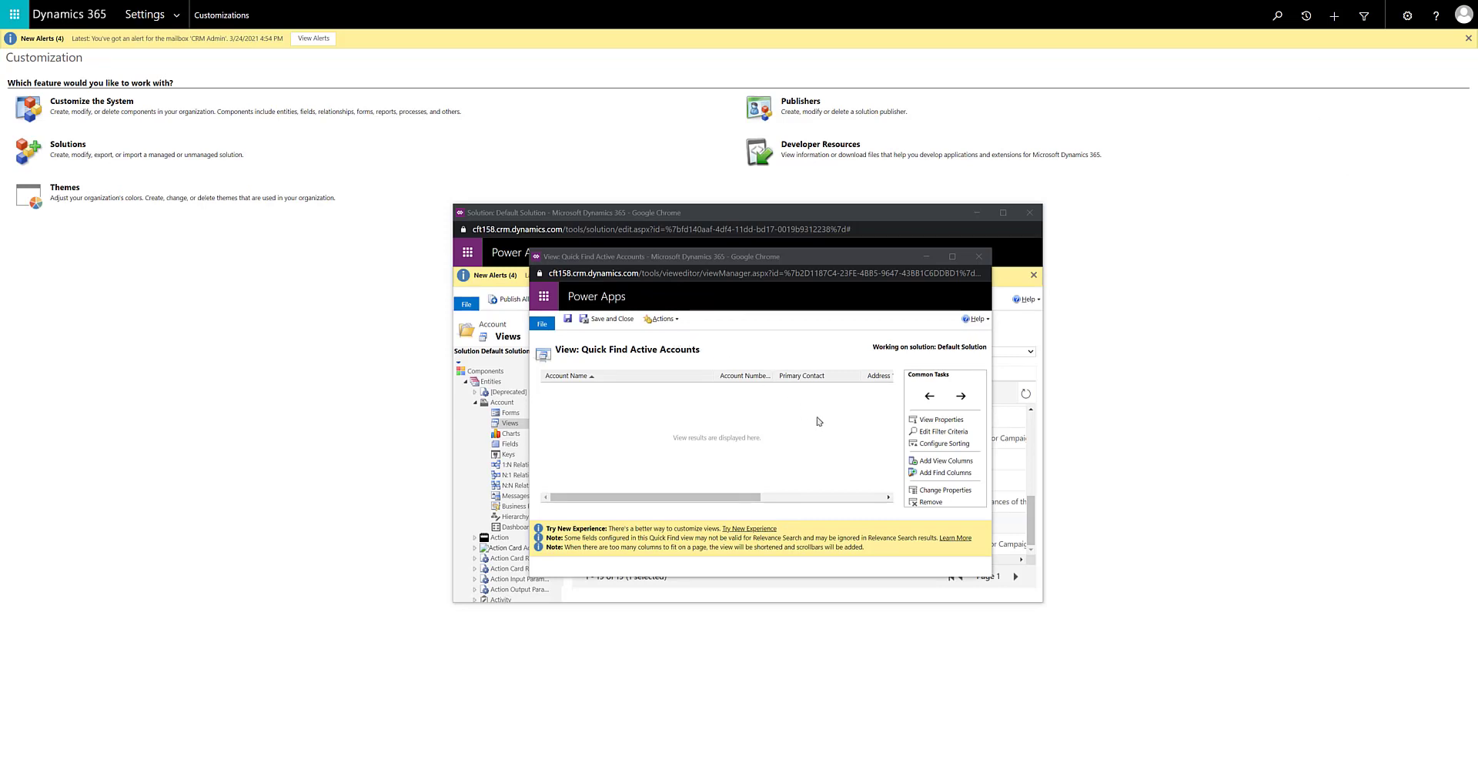
left_click(958, 474)
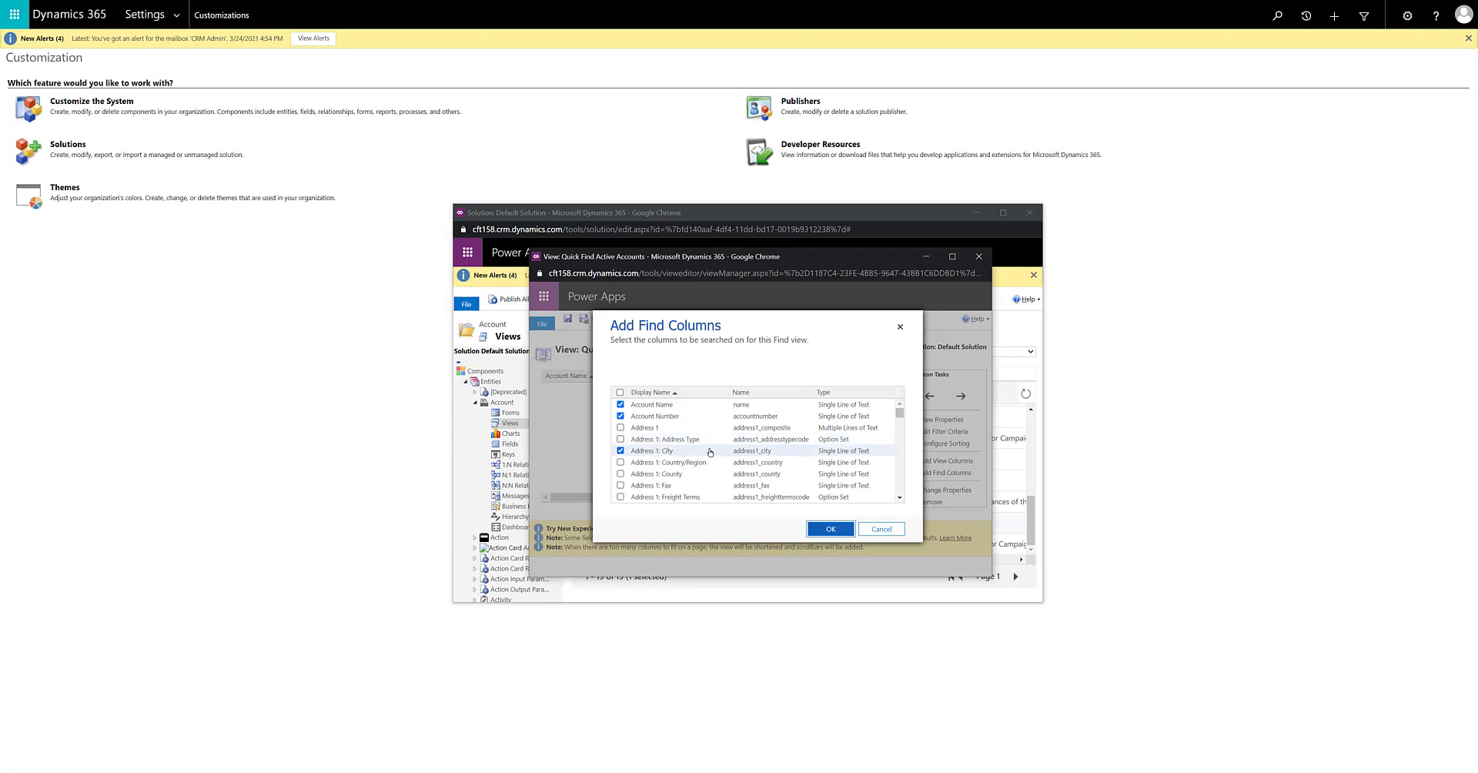
scroll(767, 448, "down", 4)
scroll(767, 449, "down", 10)
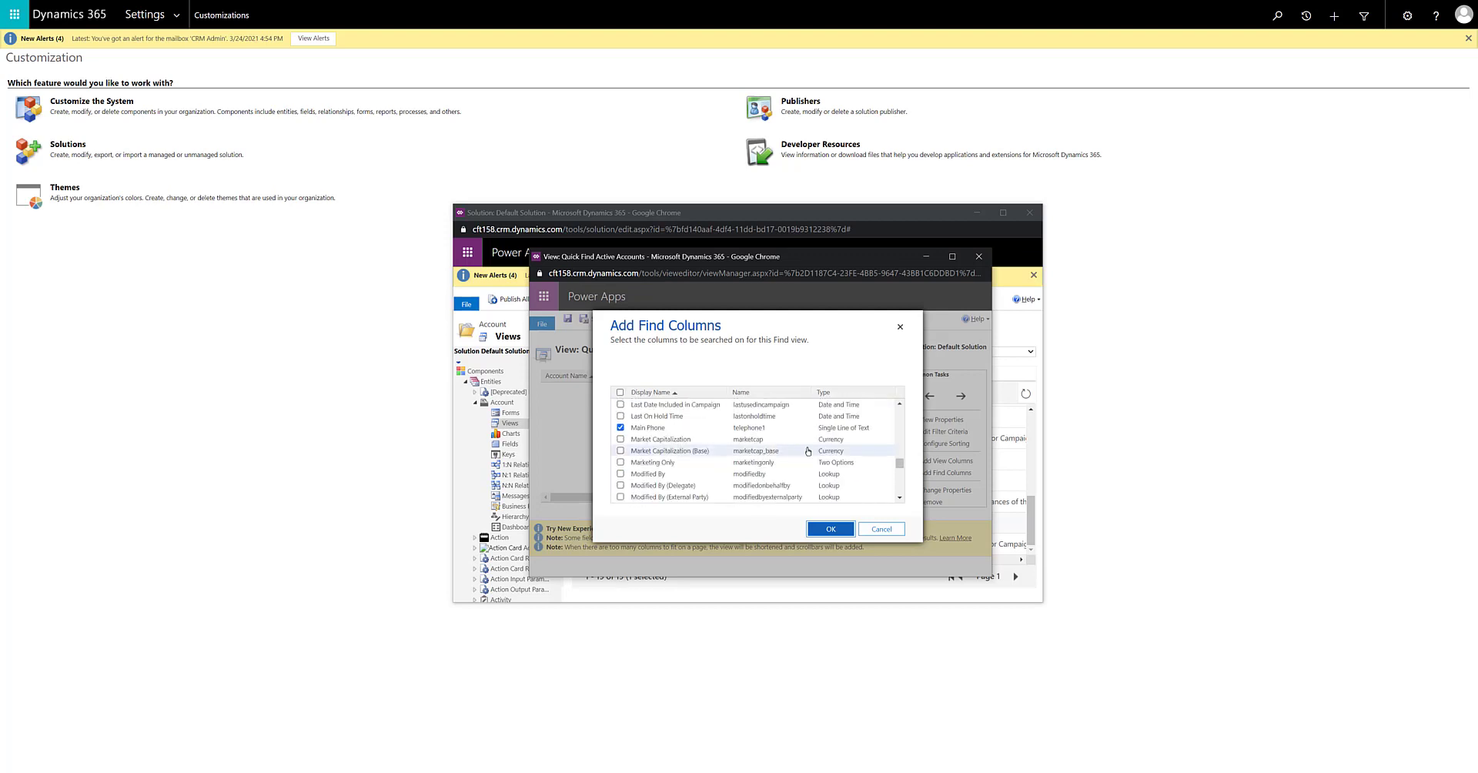
left_click(891, 528)
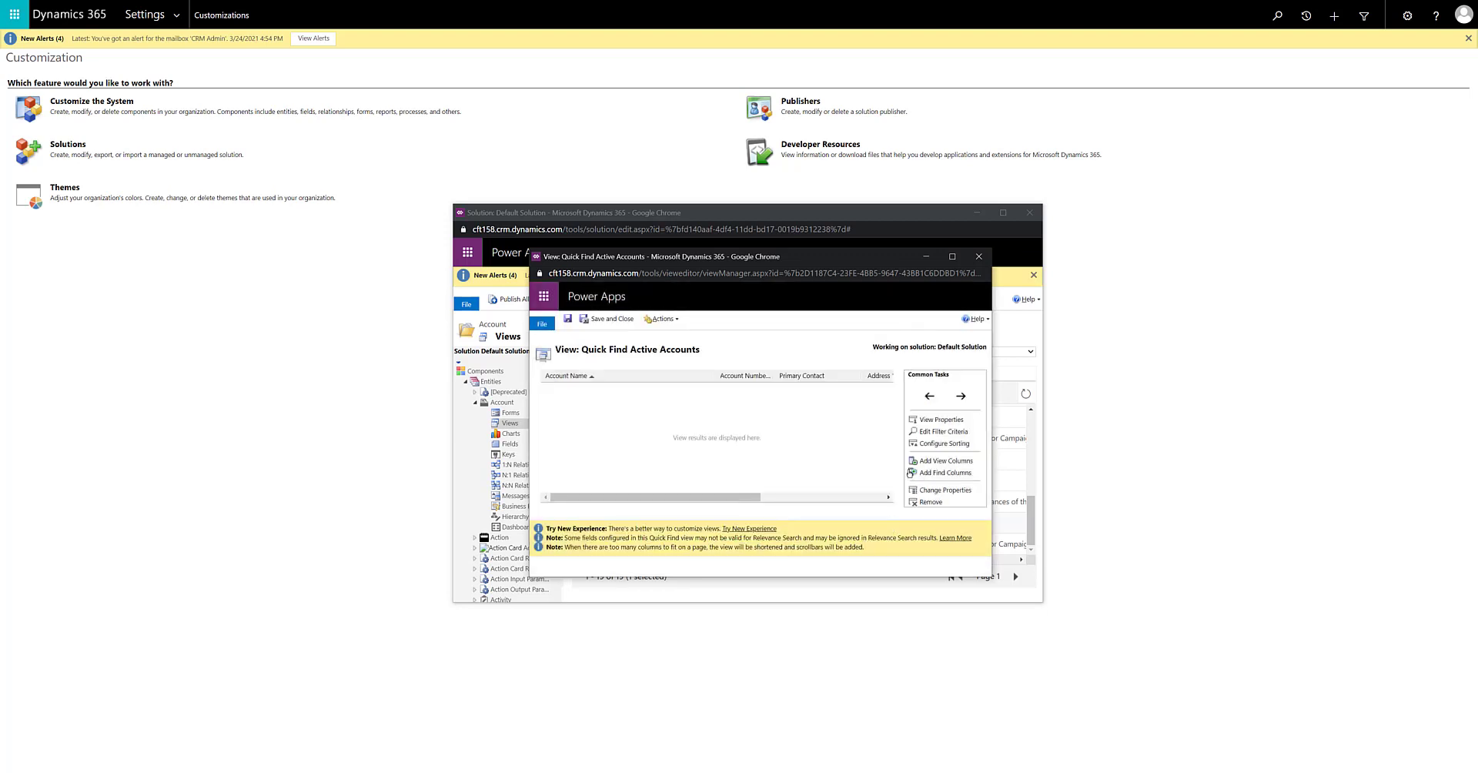